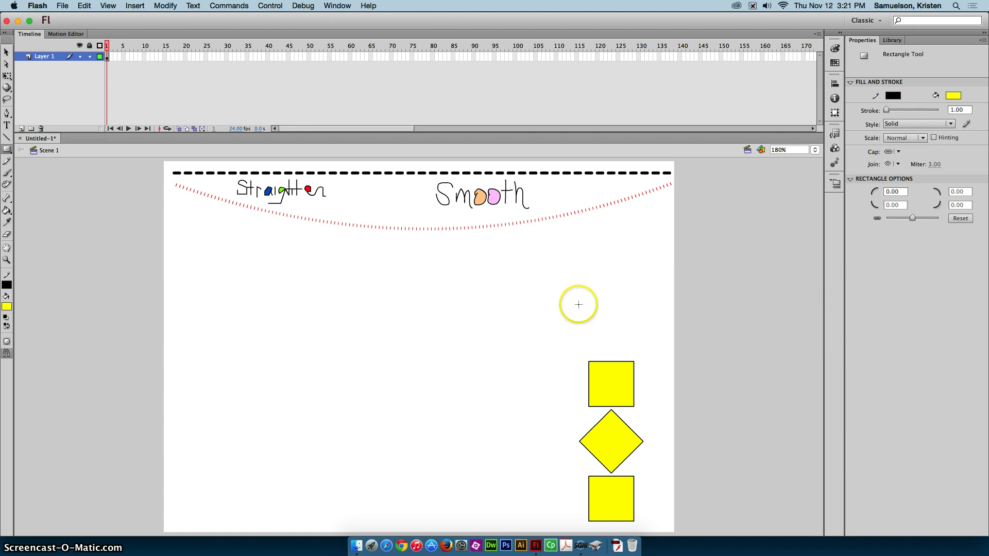
Draw a yellow square about 45 px wide with a black outline above the column of shapes and select its fill.
drag(552, 287, 593, 328)
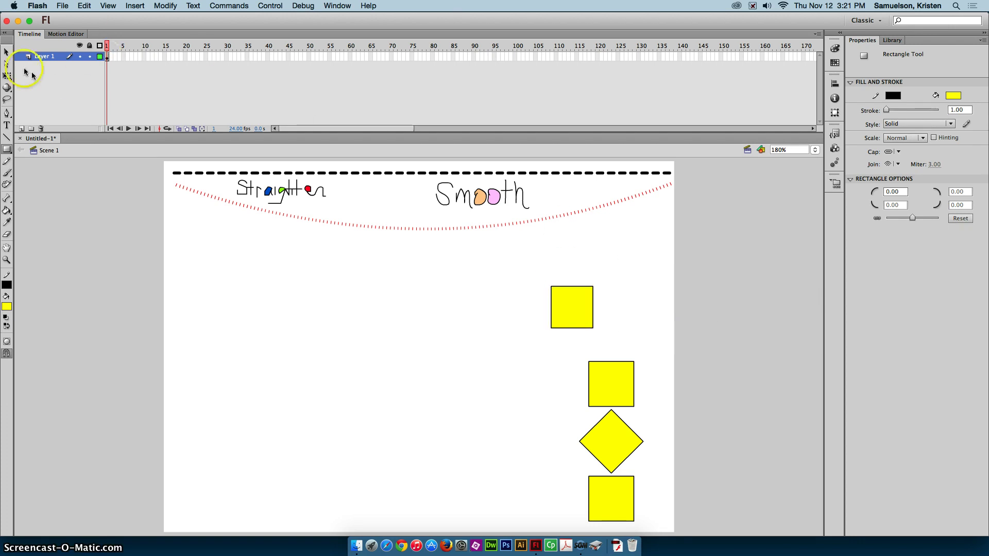
click(6, 52)
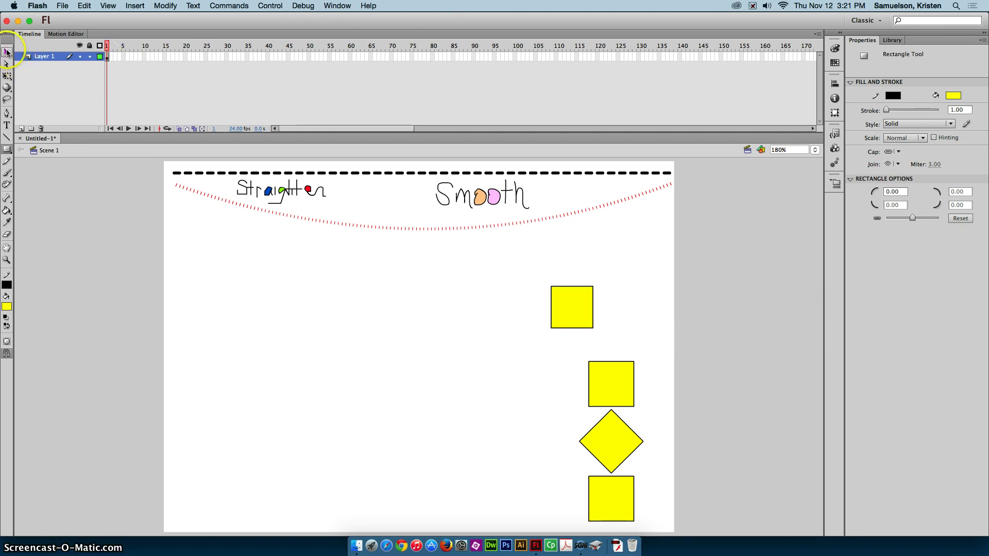
click(578, 309)
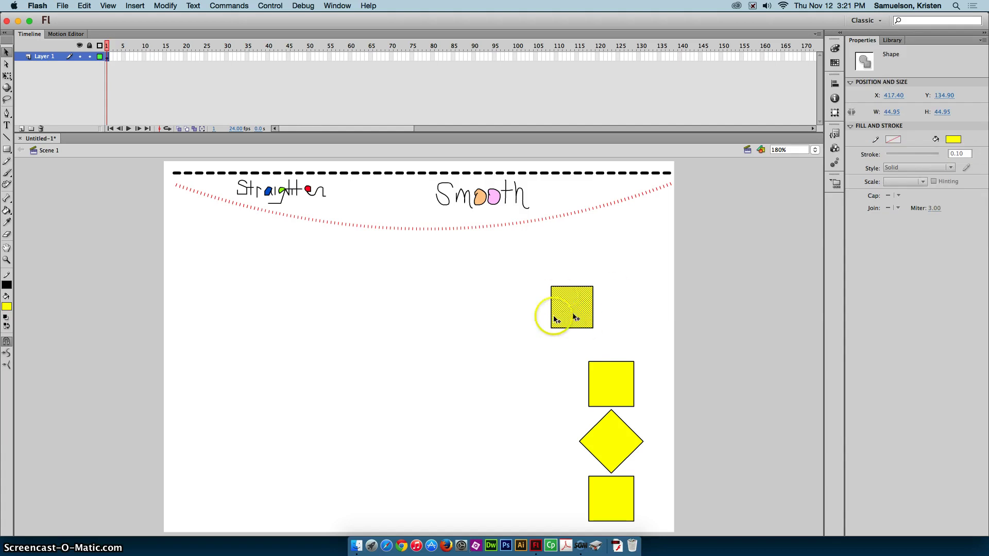
Compare how the existing square and diamond drawing objects select against the fill of the new square.
click(613, 384)
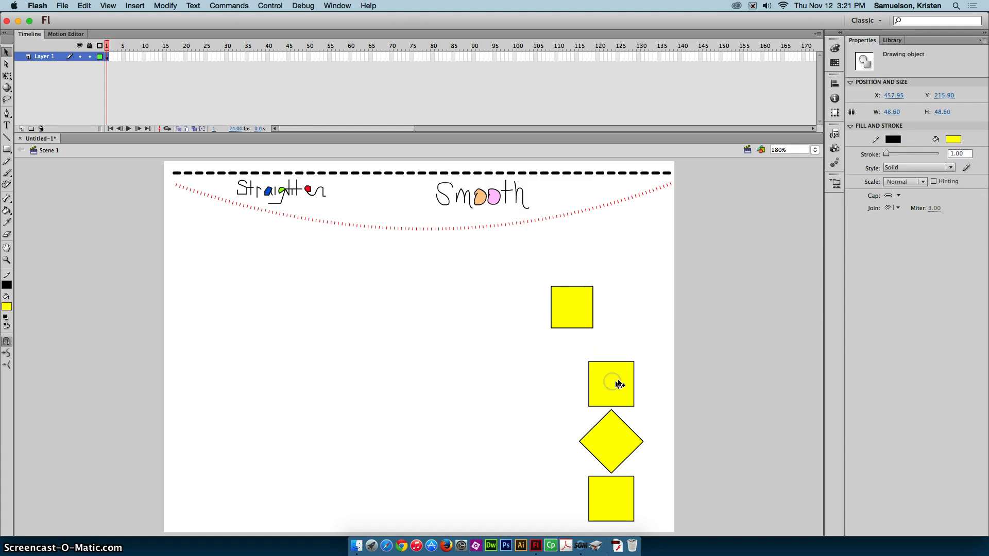
click(595, 432)
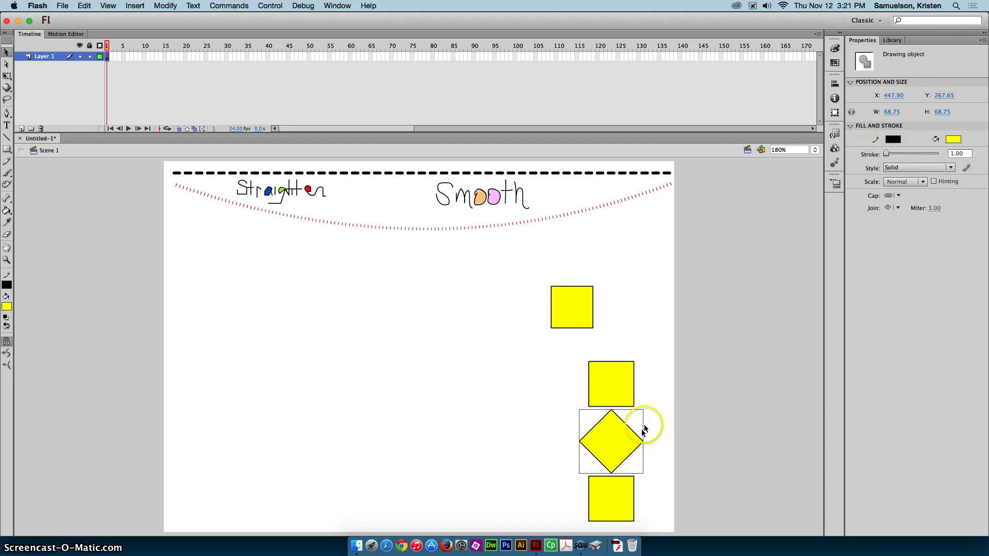
click(577, 308)
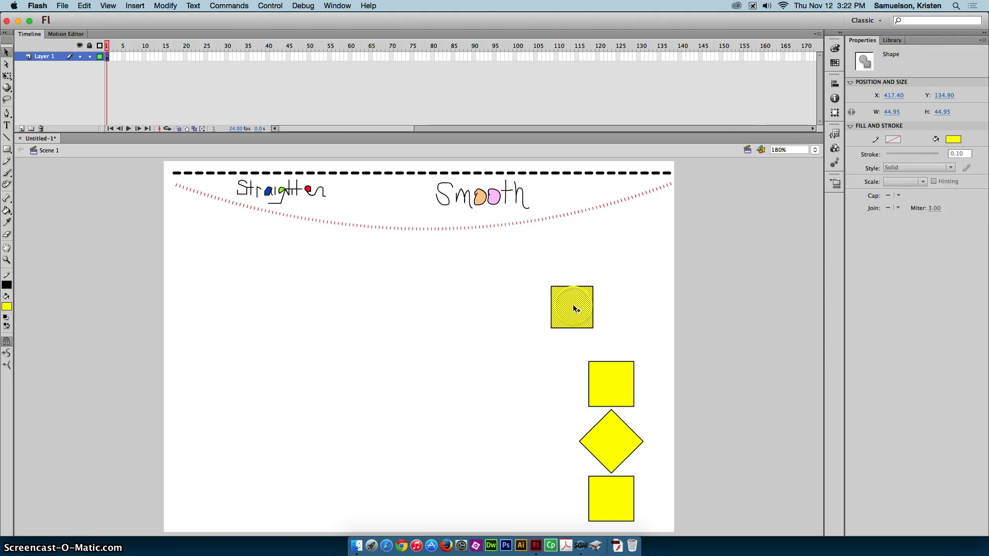
Try moving the new square's fill and its outline away separately, undoing each move.
drag(574, 309, 513, 310)
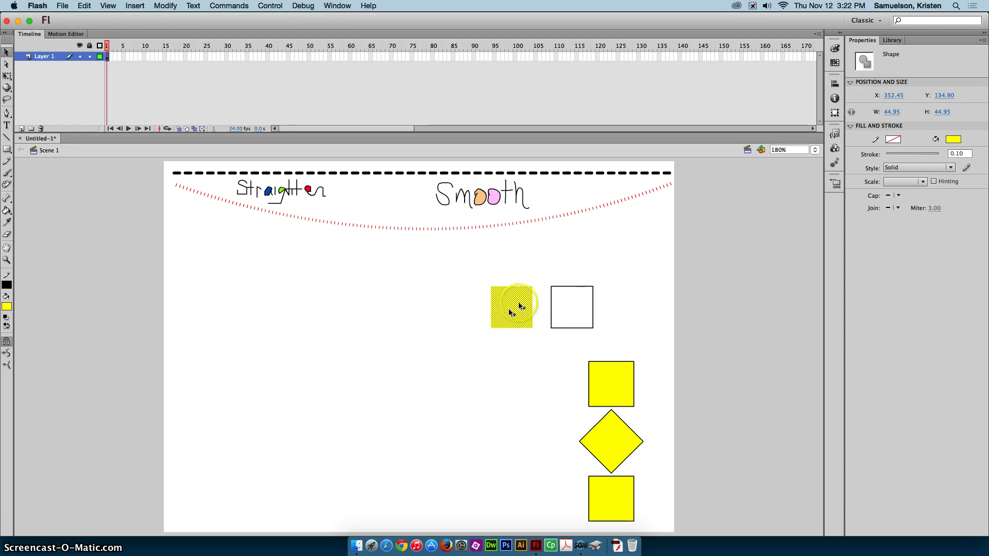
key(super+z)
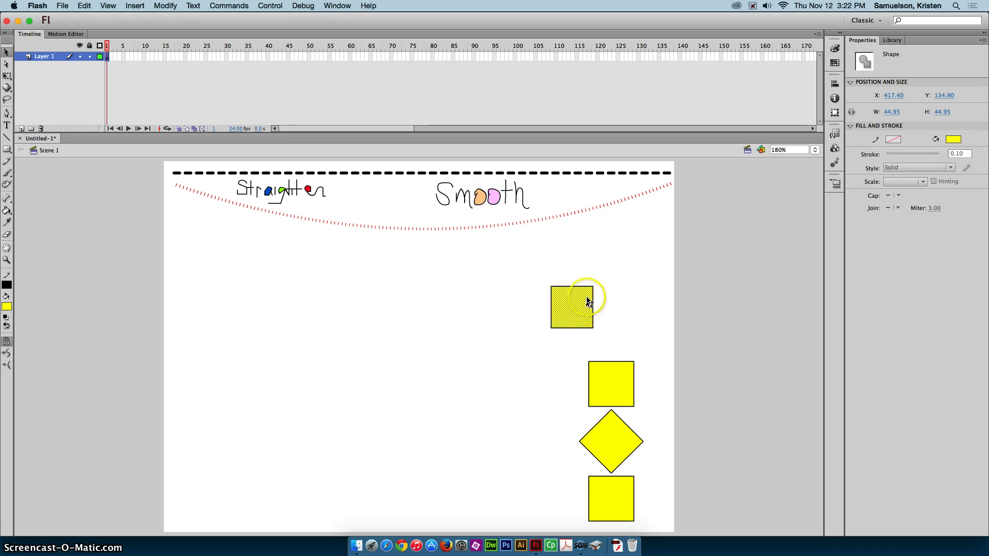
click(581, 287)
drag(581, 287, 488, 292)
key(super+z)
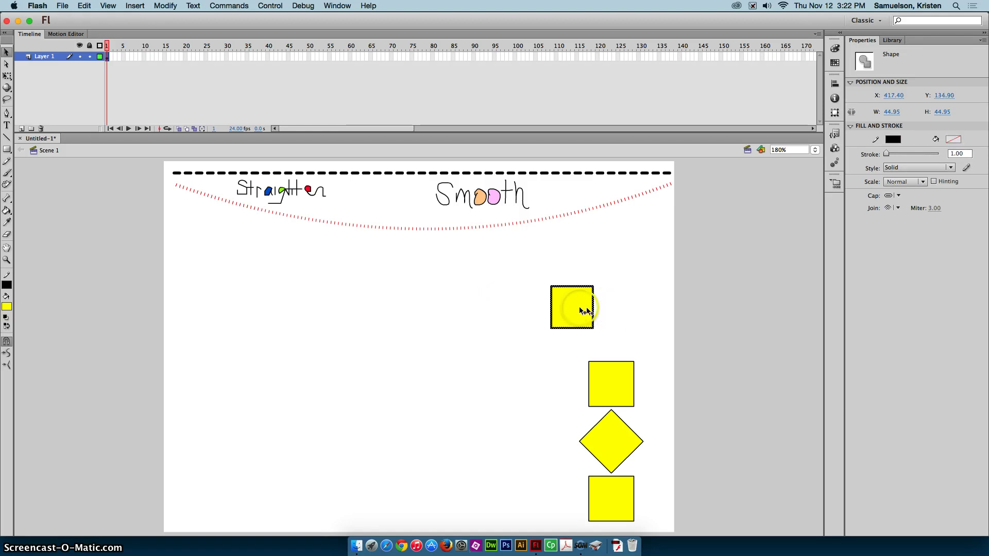
Select the new square's fill and outline together and duplicate it twice to form a staggered stack.
click(626, 308)
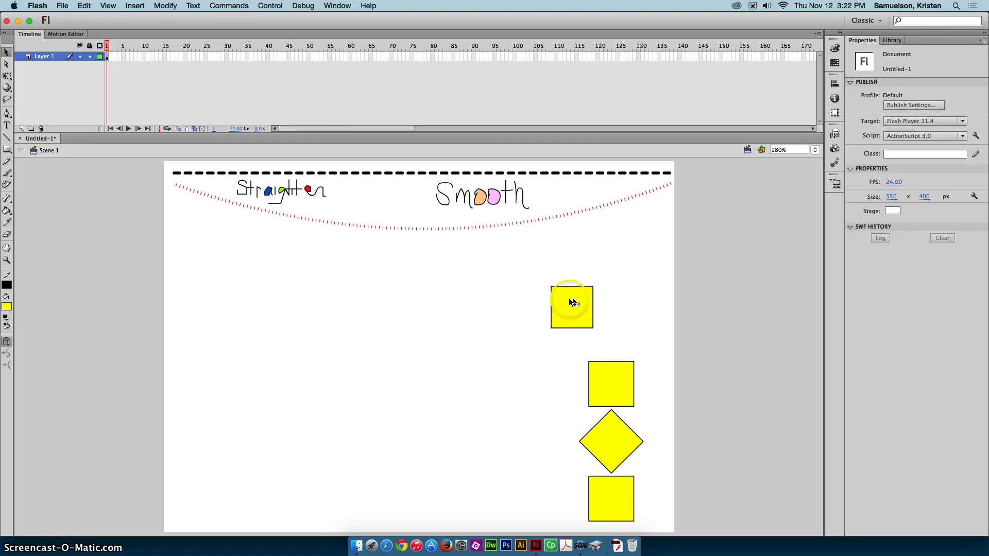
double_click(579, 308)
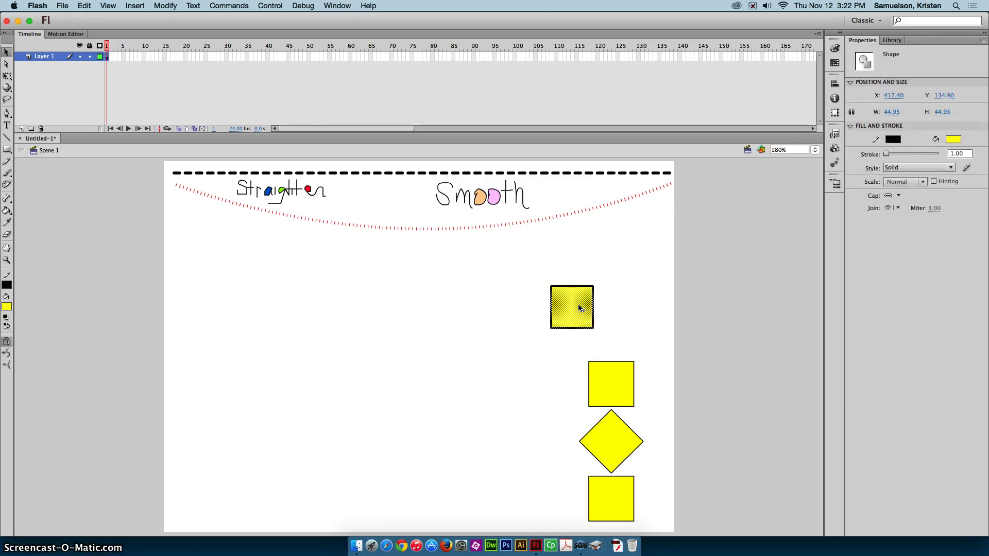
drag(532, 267, 607, 340)
key(super+d)
key(super+d)
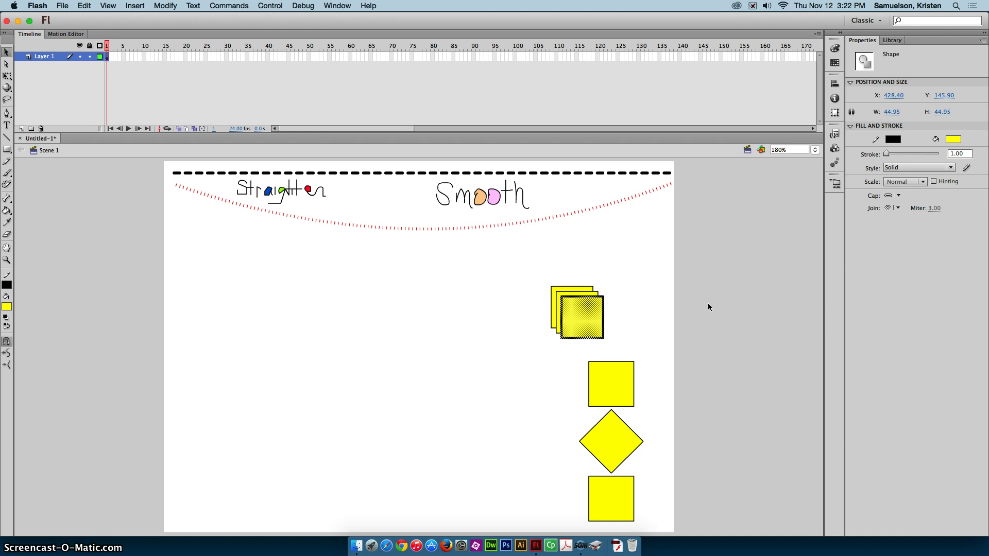
Try moving the front square with its outline out of the stack and undo the move.
click(708, 304)
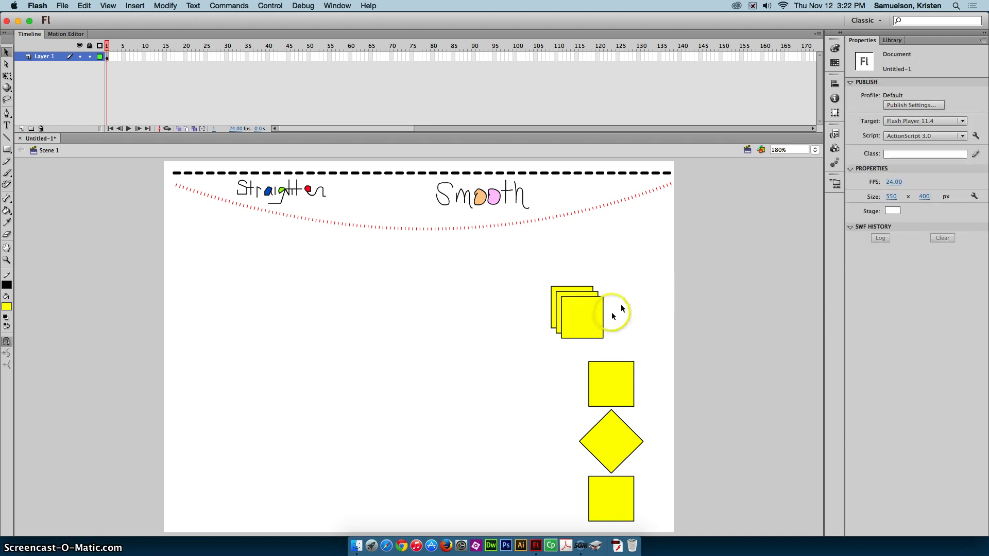
click(585, 323)
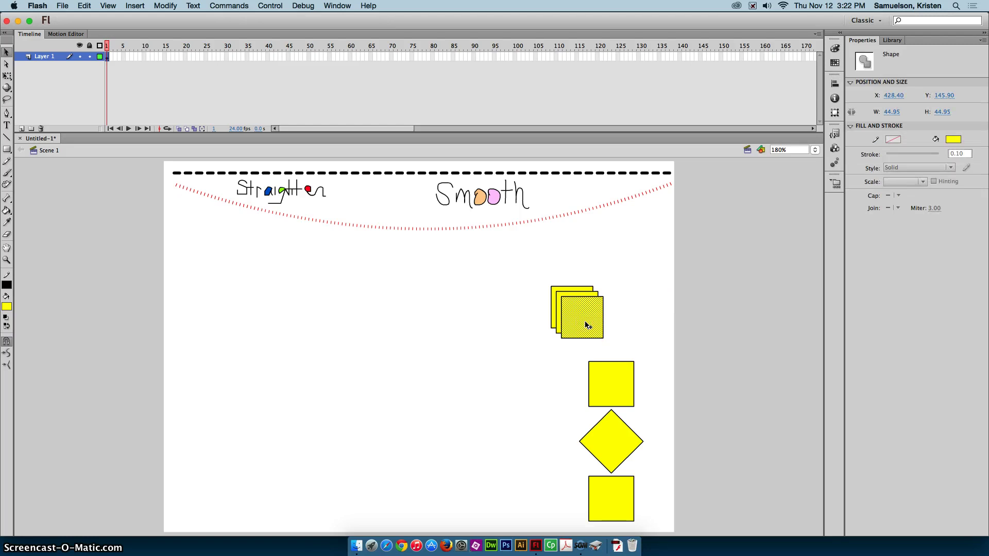
click(622, 319)
double_click(591, 322)
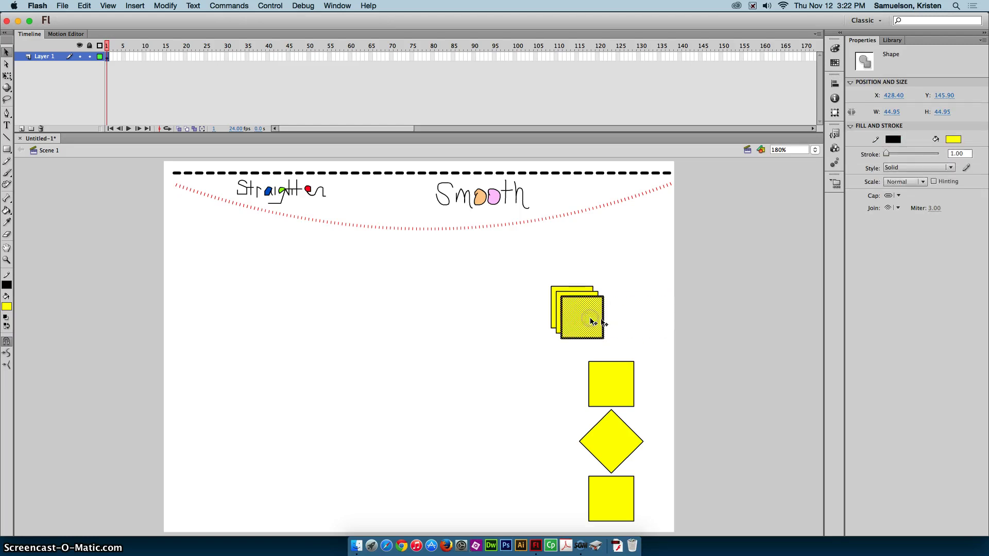
drag(585, 322, 650, 320)
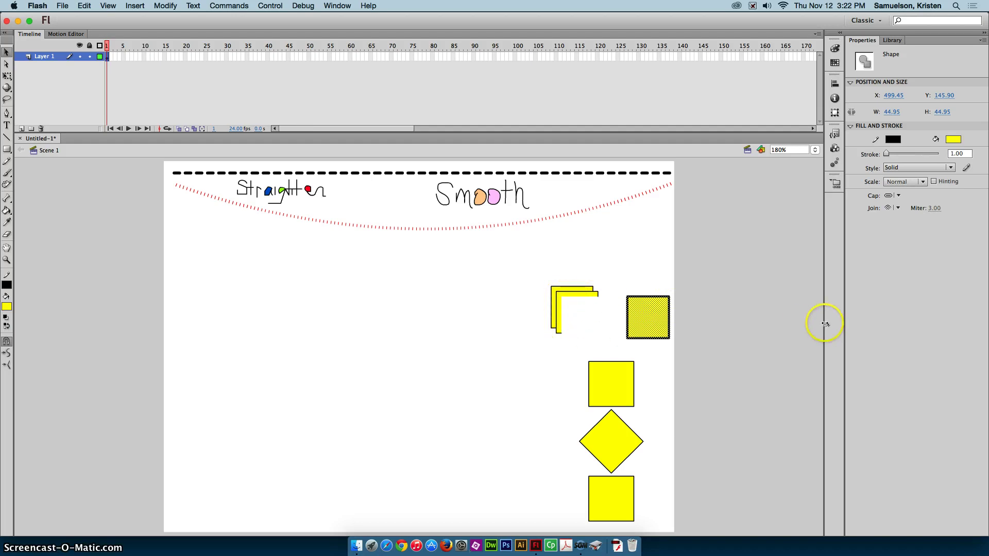
key(ctrl+z)
click(716, 306)
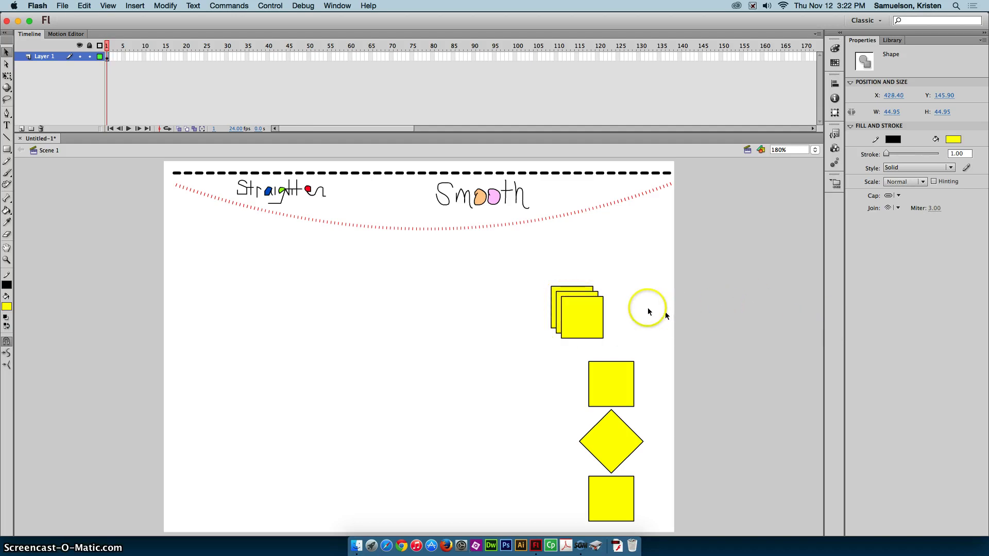
Try moving the visible part of the middle square upward out of the stack and undo the move.
click(578, 290)
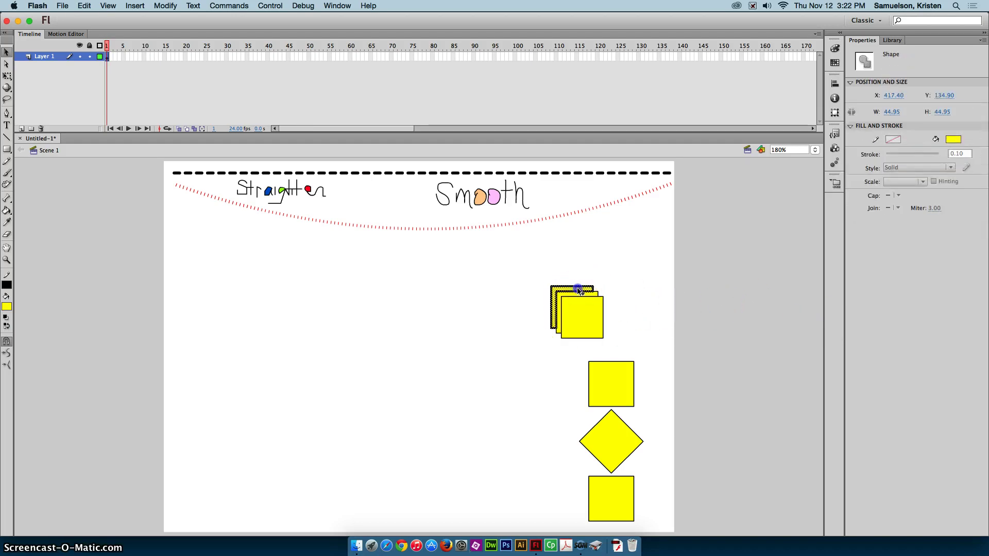
click(585, 295)
double_click(585, 296)
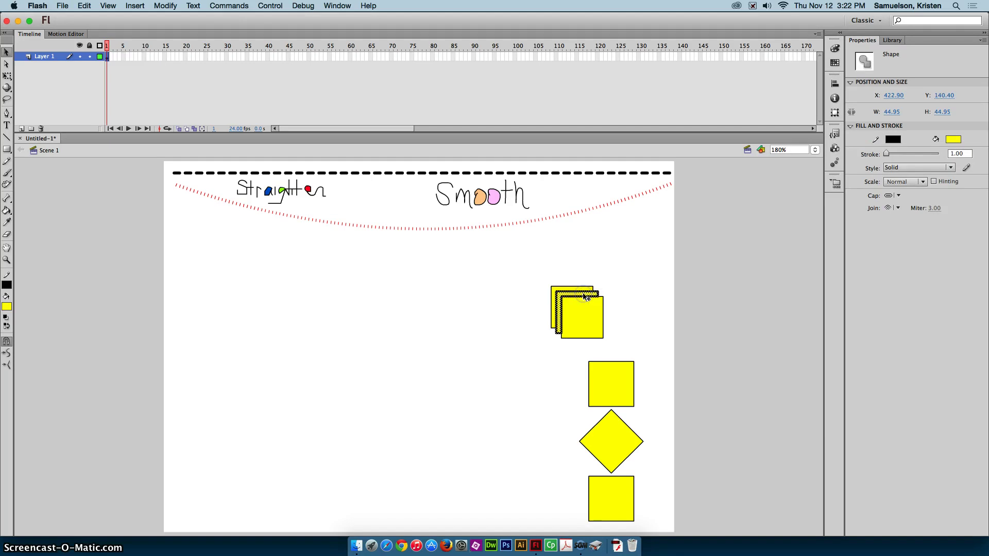
drag(585, 296, 576, 261)
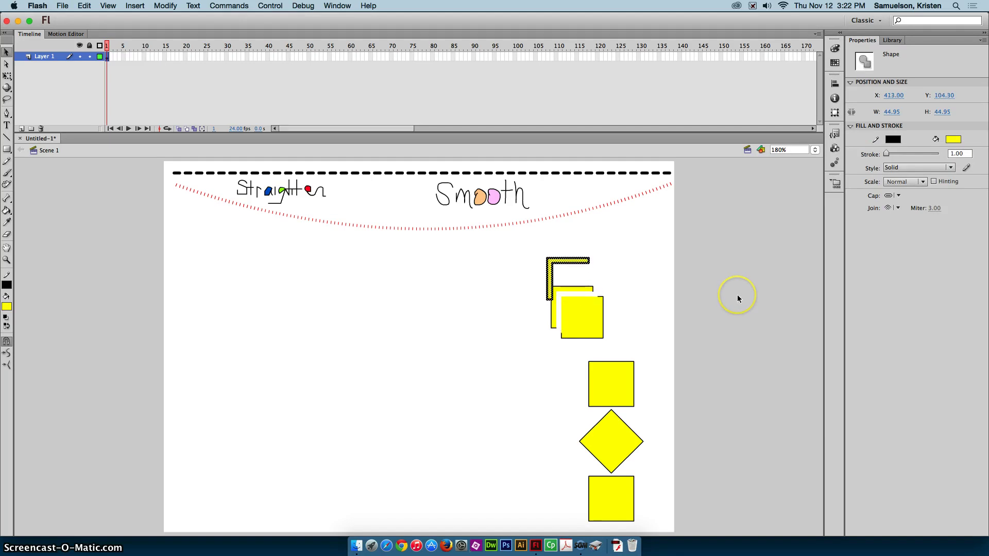
key(super+z)
click(642, 285)
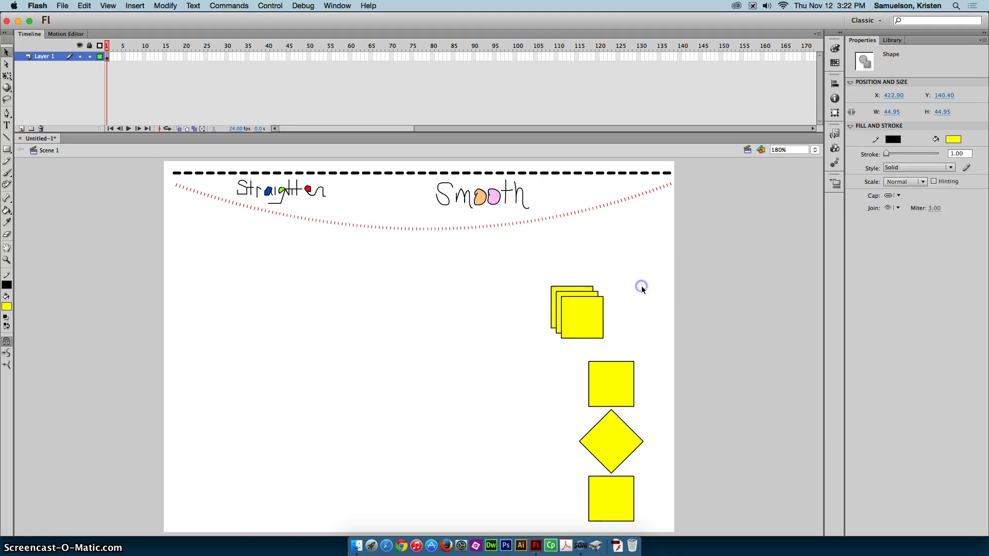
Delete the inner outline segments of the stacked squares, leaving one yellow shape with a stepped outer outline.
click(556, 303)
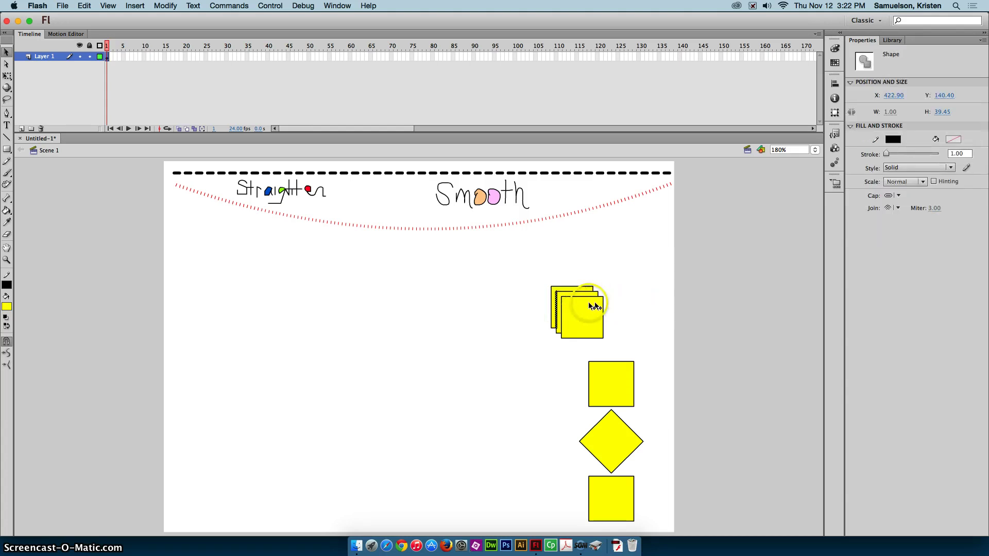
key(super+shift+a)
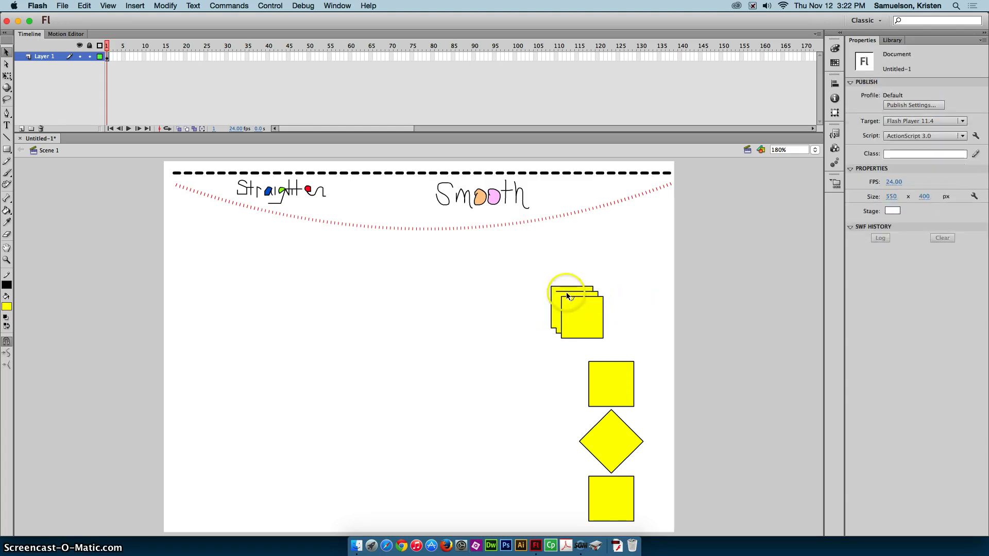
click(592, 296)
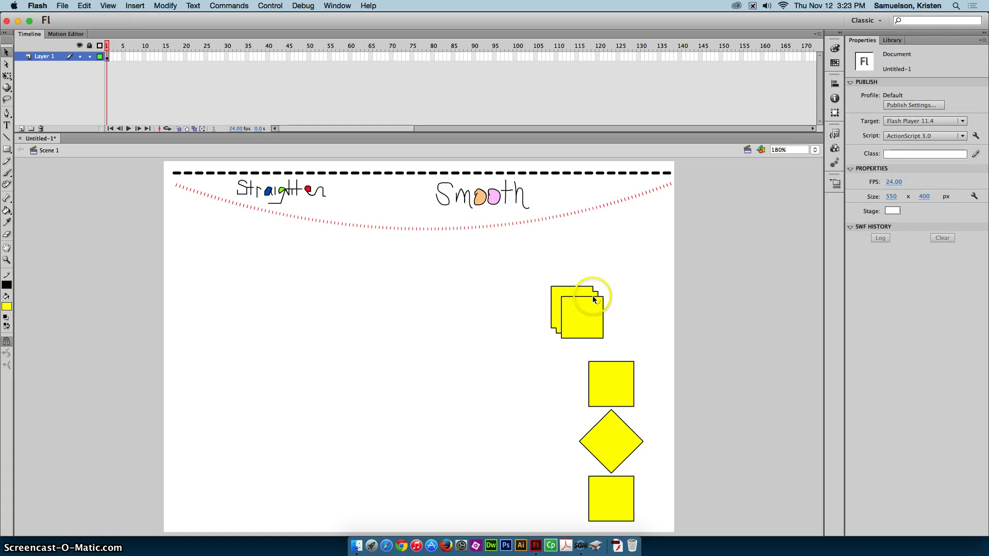
key(Delete)
click(548, 323)
click(562, 322)
key(Delete)
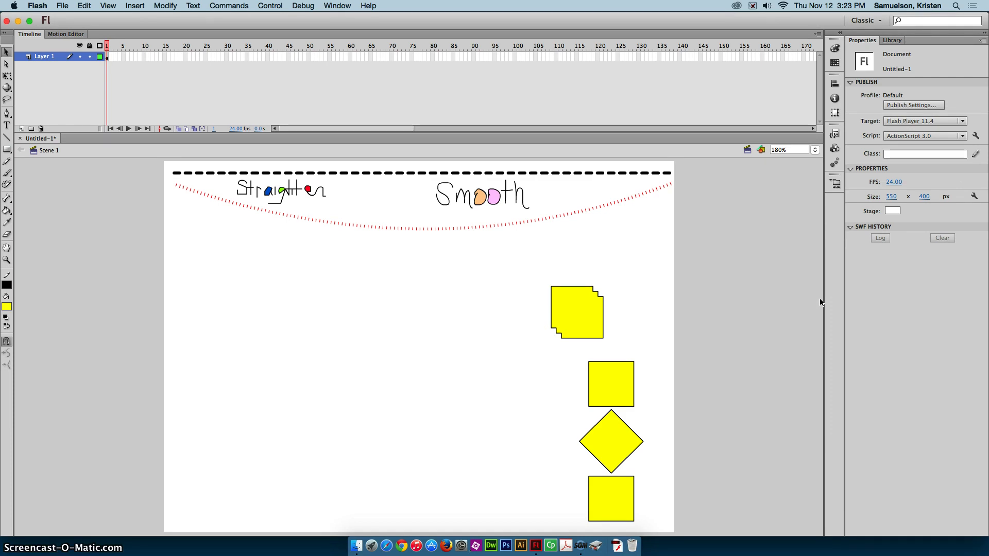
Move the stepped shape with its outline above the column of shapes, at about X 451, Y 142.
click(187, 381)
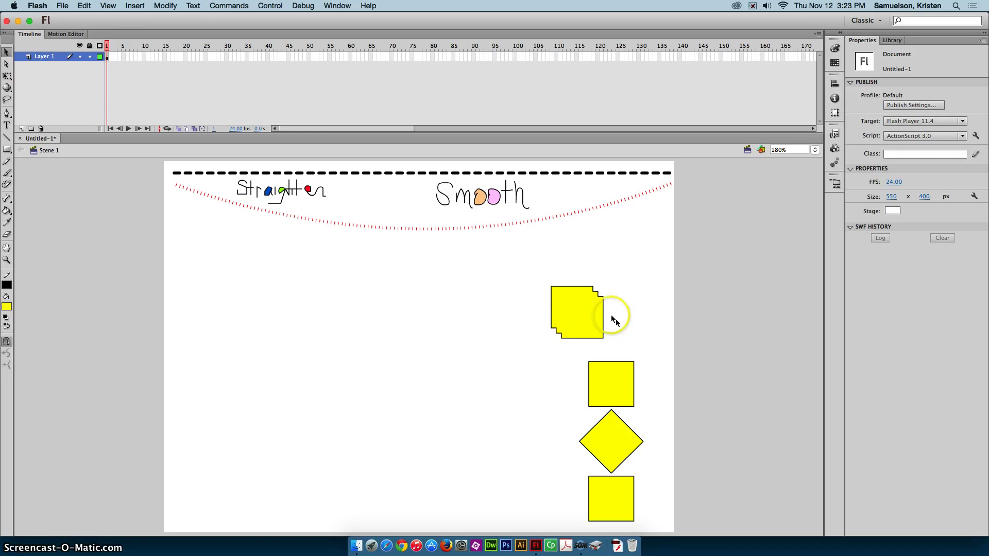
drag(579, 314, 610, 326)
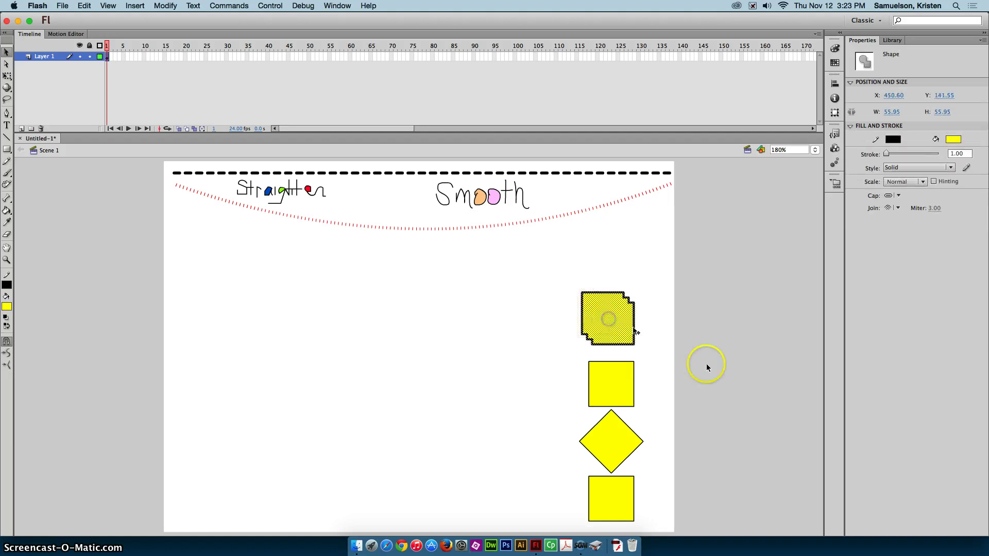
click(607, 276)
Check how the stepped shape's fill and outline select, and clear the selection.
click(608, 316)
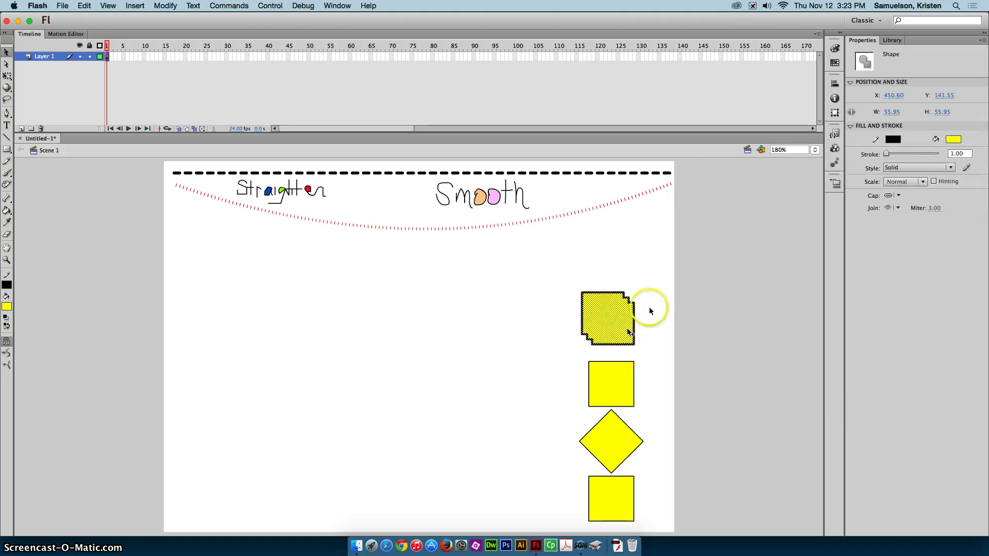
click(649, 307)
click(609, 317)
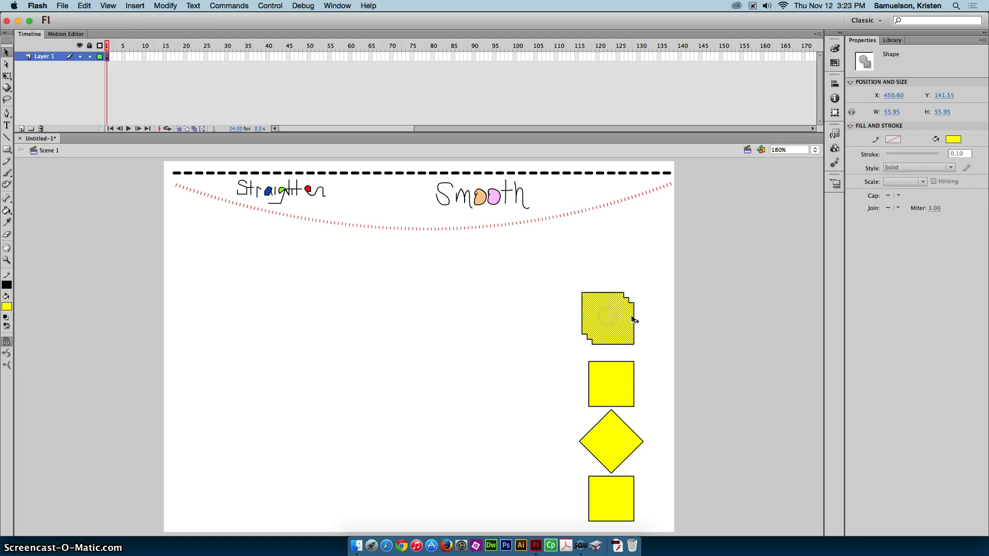
click(665, 321)
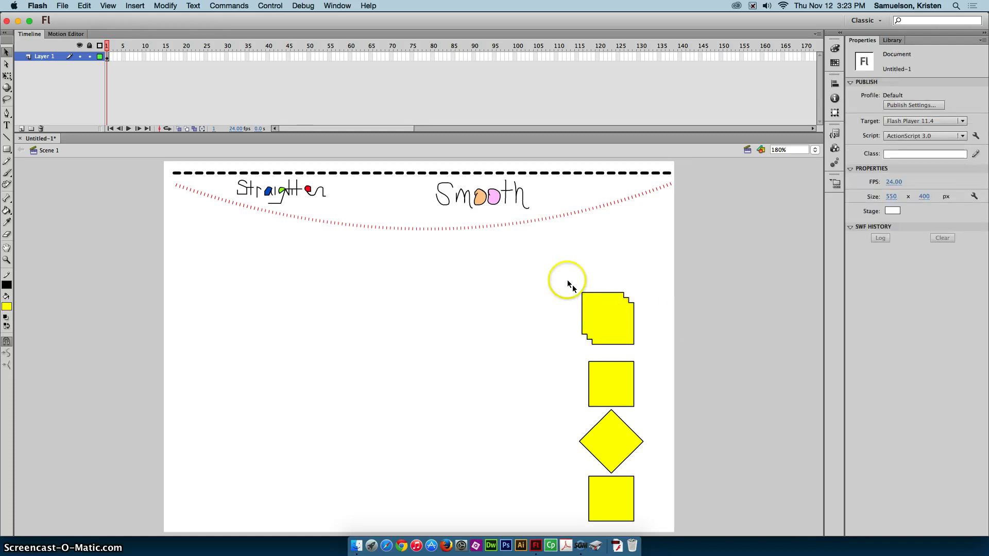
Combine the whole stepped shape's fill and outline into one drawing object with Union.
drag(568, 275, 649, 355)
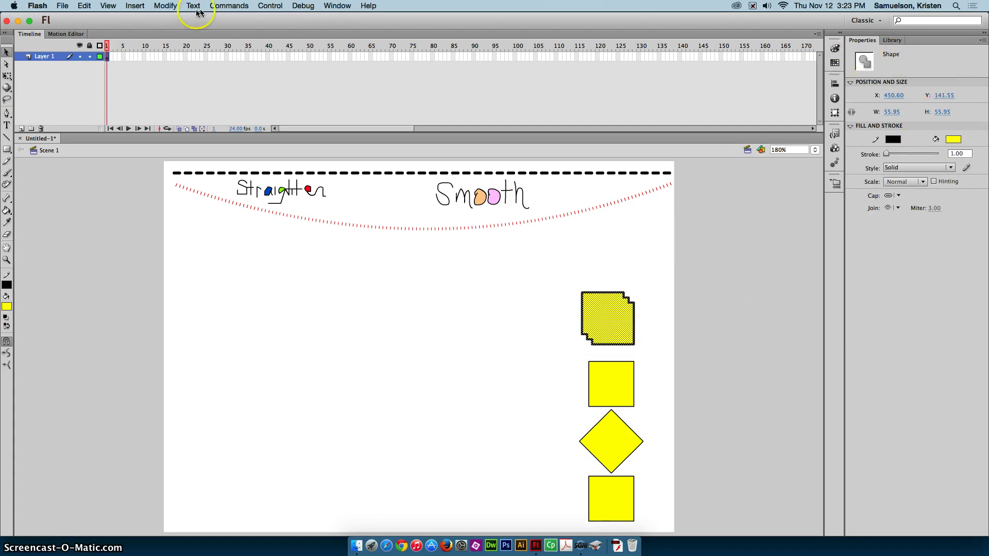
click(166, 6)
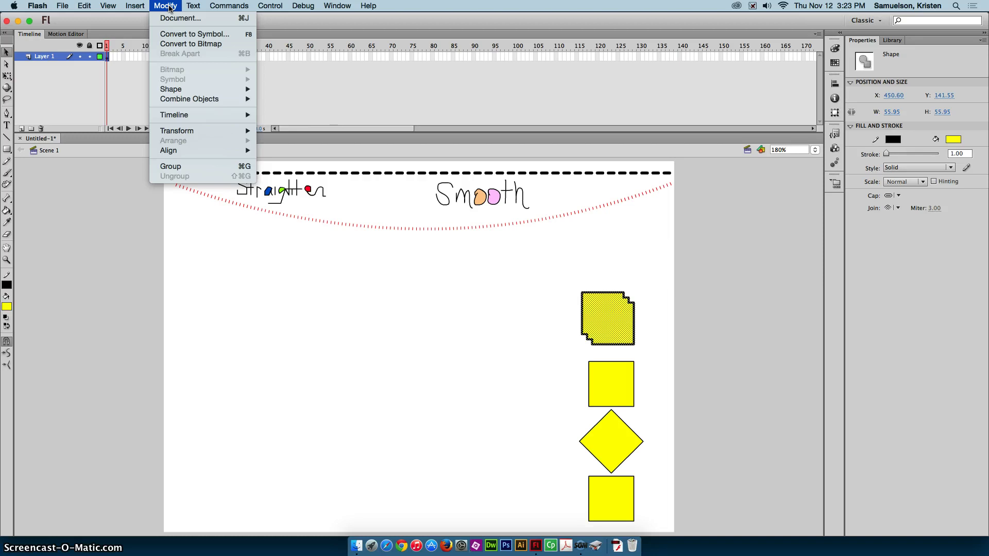
mouse_move(196, 99)
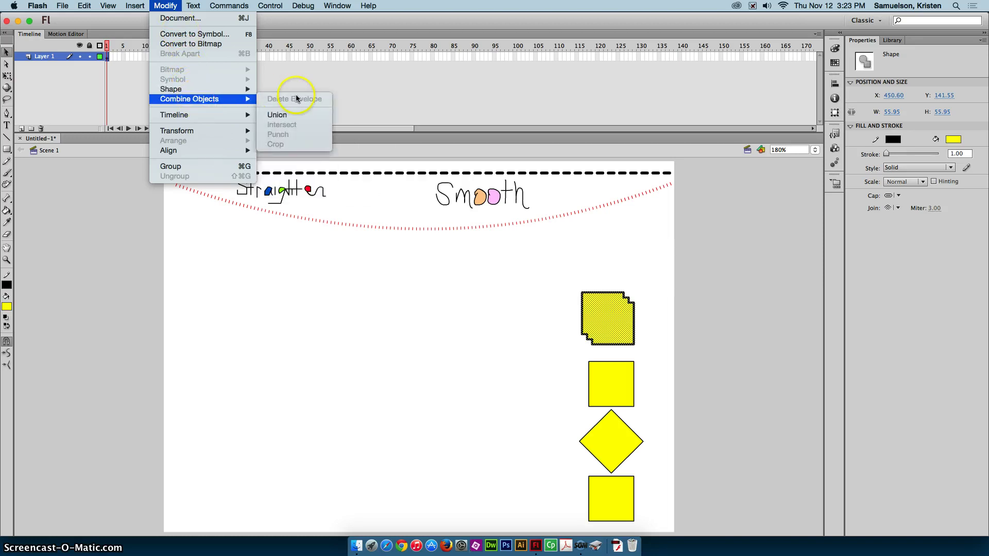
mouse_move(249, 90)
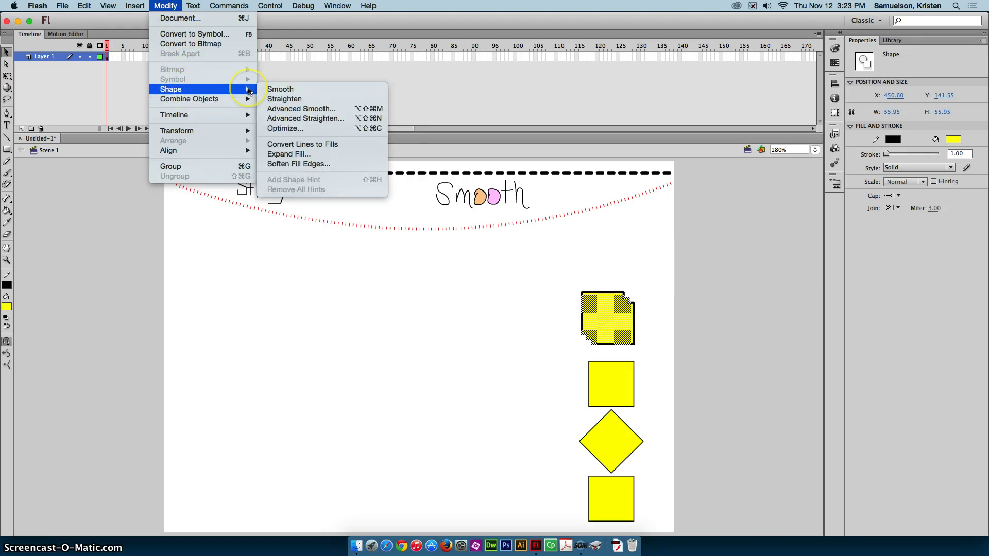
click(284, 116)
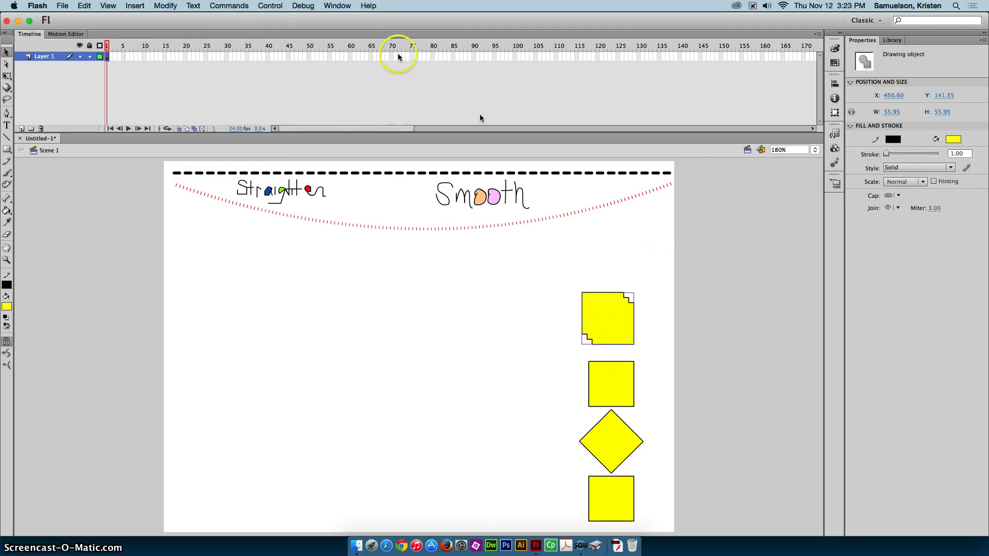
Break apart the united stepped shape above the column of squares, and clear the selection.
click(165, 5)
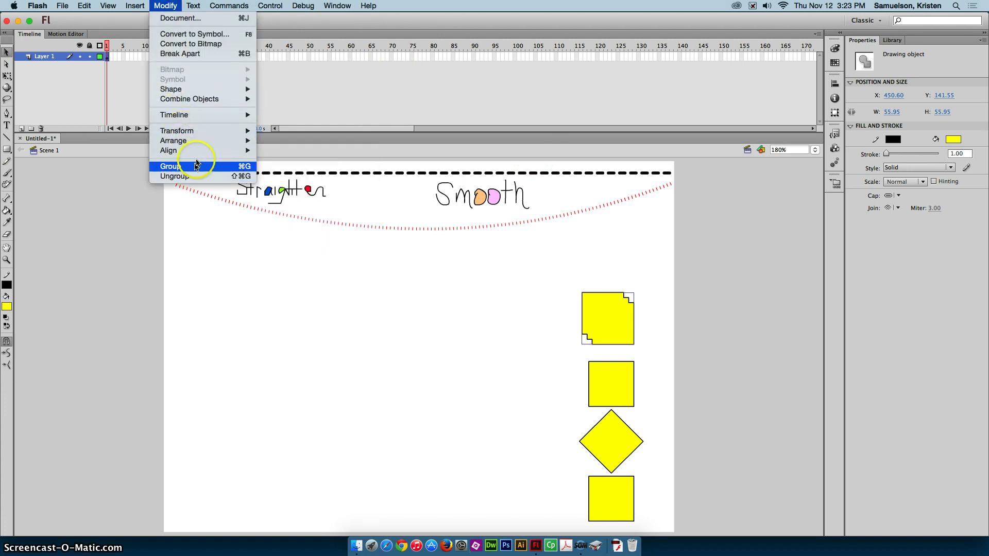
click(199, 53)
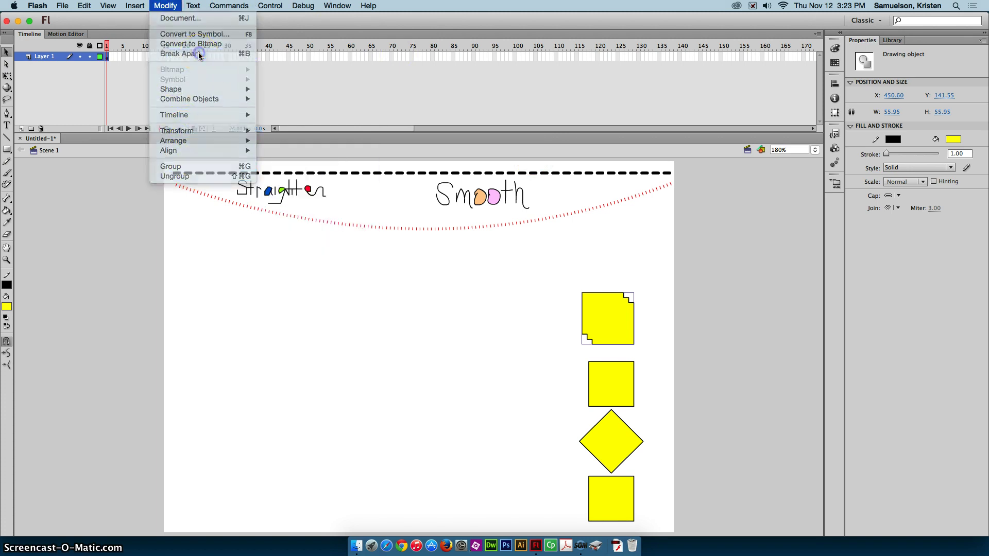
click(666, 259)
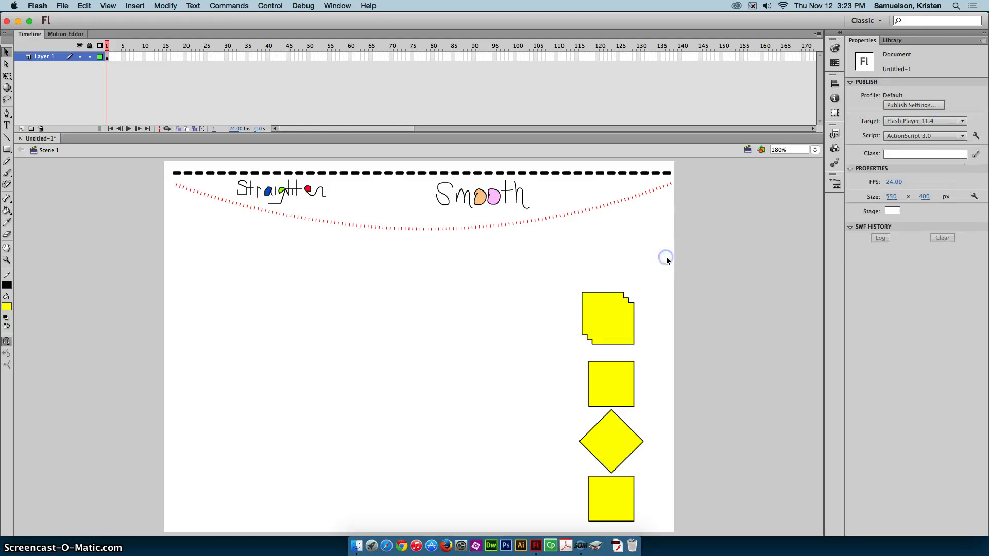
drag(686, 338, 656, 340)
Draw a circle about 69 px wide with the Oval tool near the stage's lower-left corner, using Object Drawing, no stroke and a red radial gradient fill.
click(5, 150)
drag(4, 152, 66, 160)
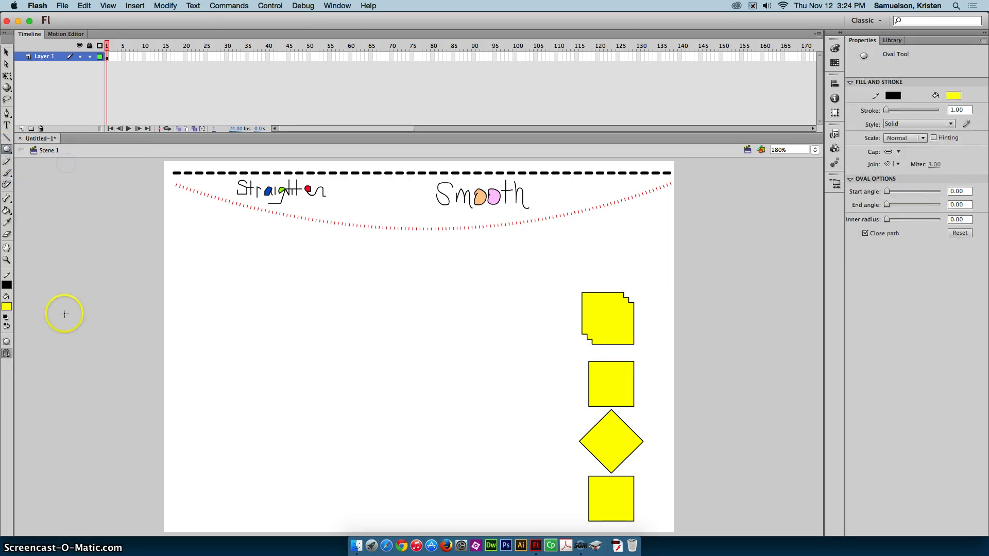
click(6, 343)
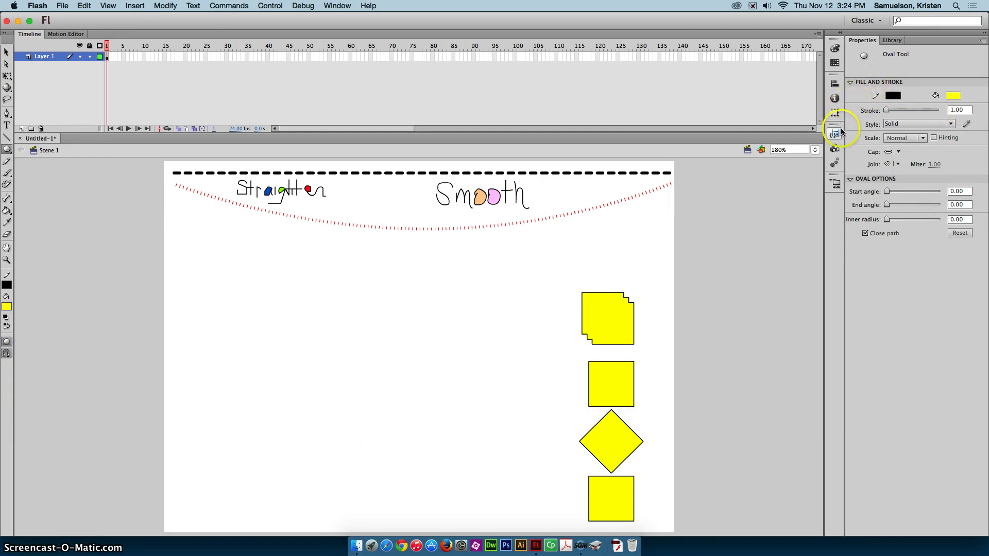
click(893, 97)
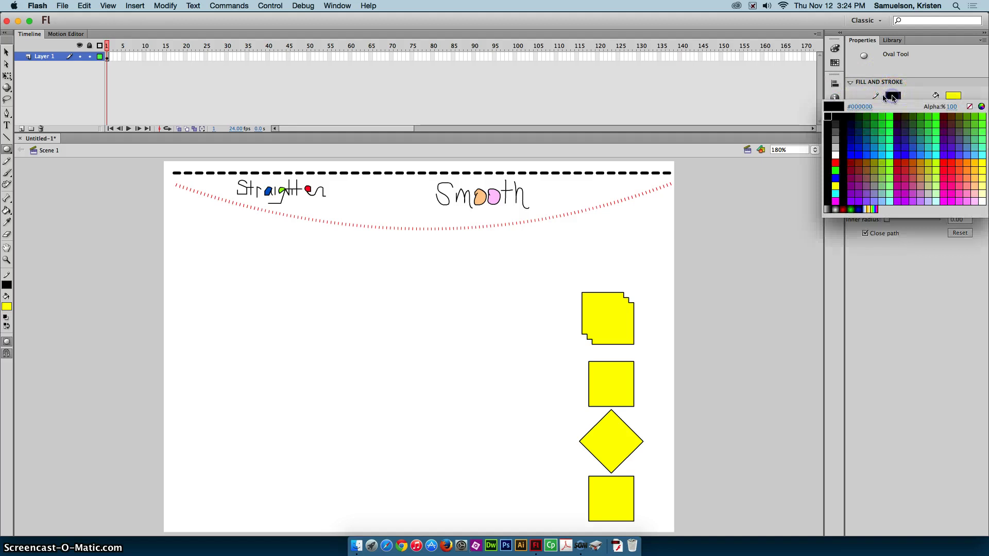
click(970, 107)
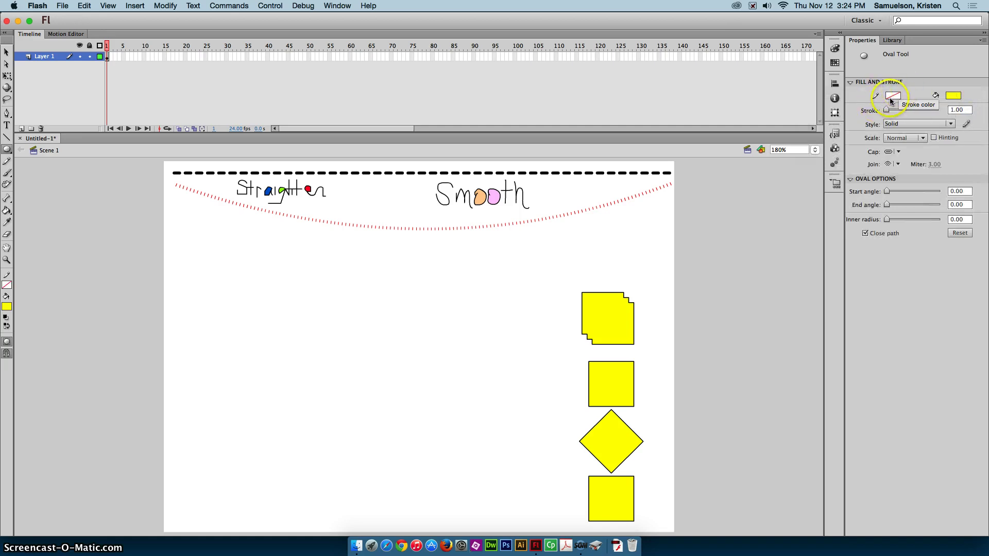
click(953, 96)
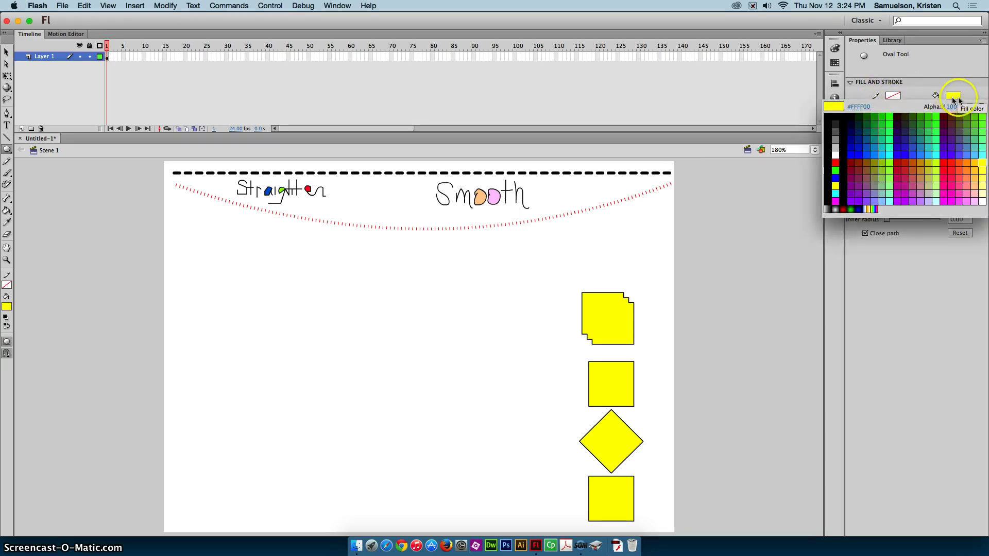
click(847, 205)
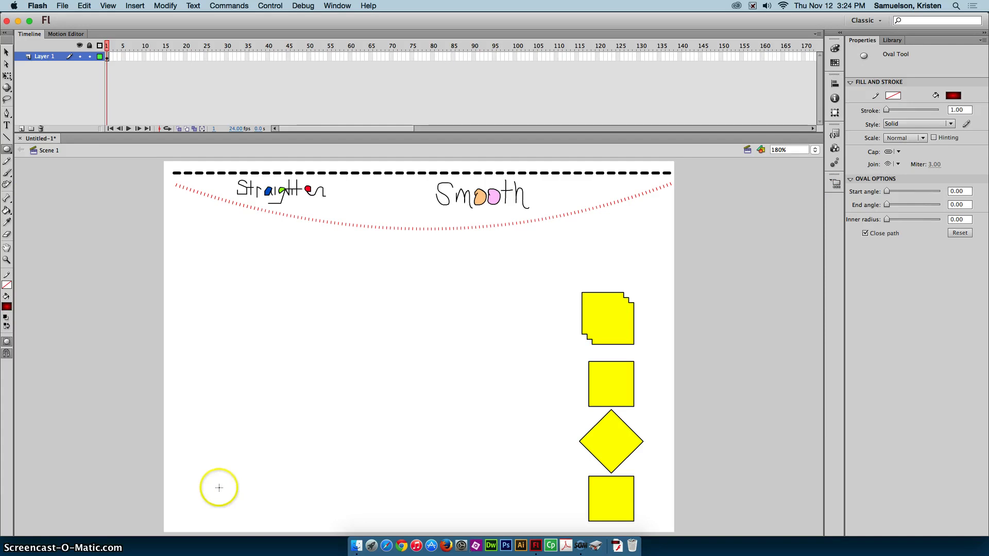
drag(192, 467, 256, 531)
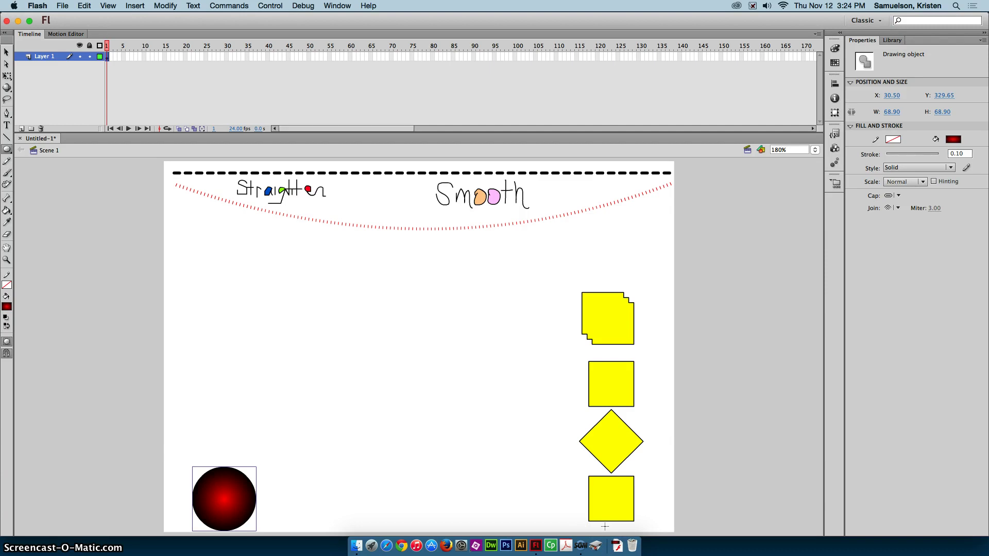
click(50, 219)
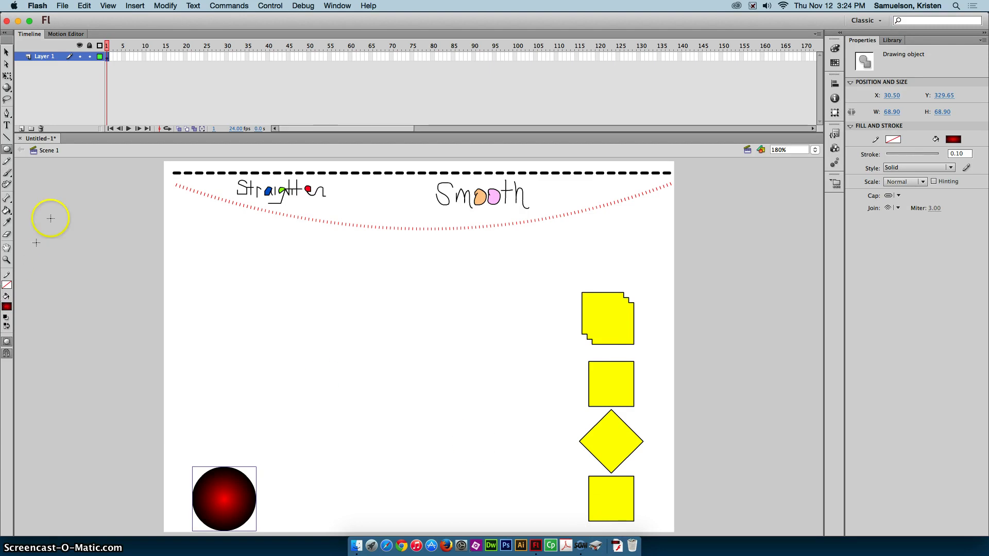
Draw an oval primitive about 41 px wide directly above the red circle, with no stroke and a green radial gradient fill.
click(6, 150)
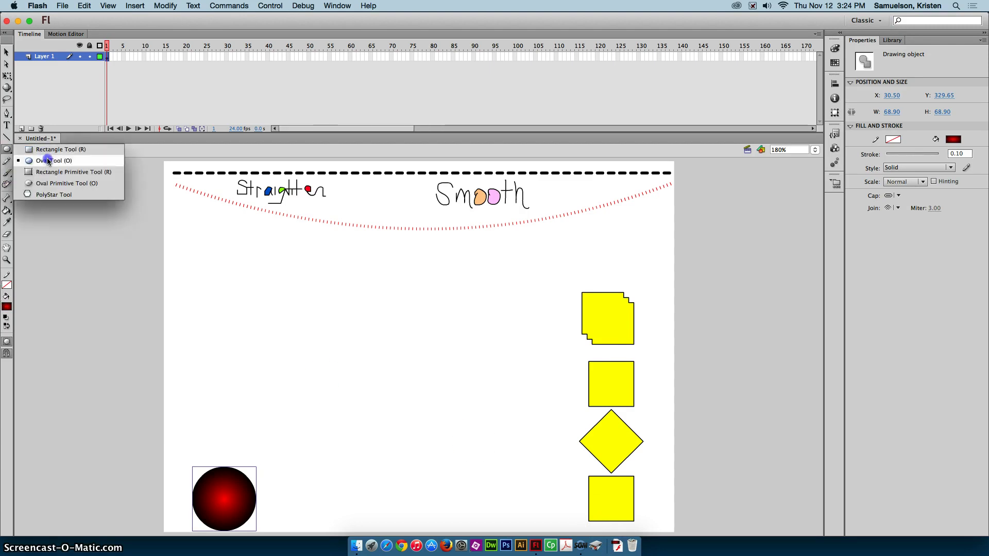
click(66, 184)
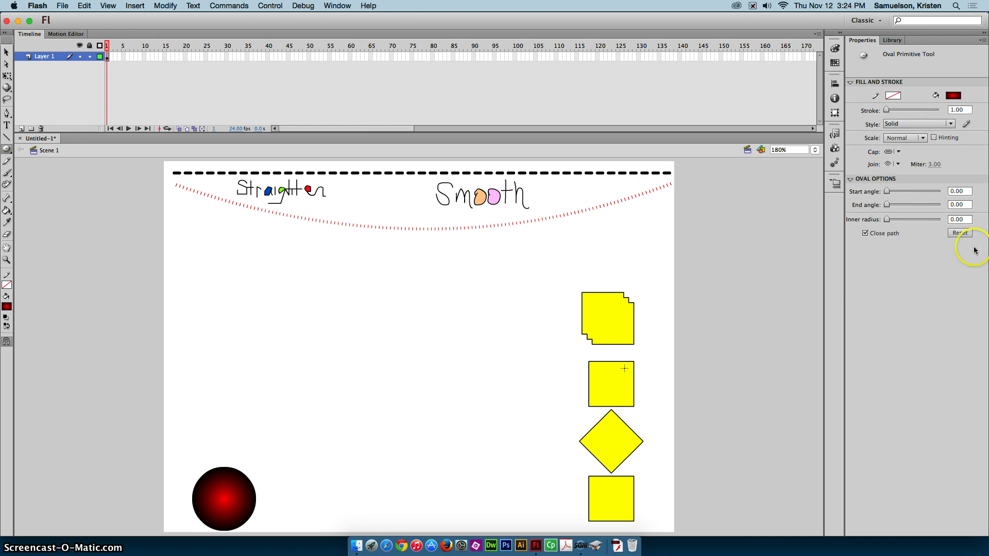
click(953, 96)
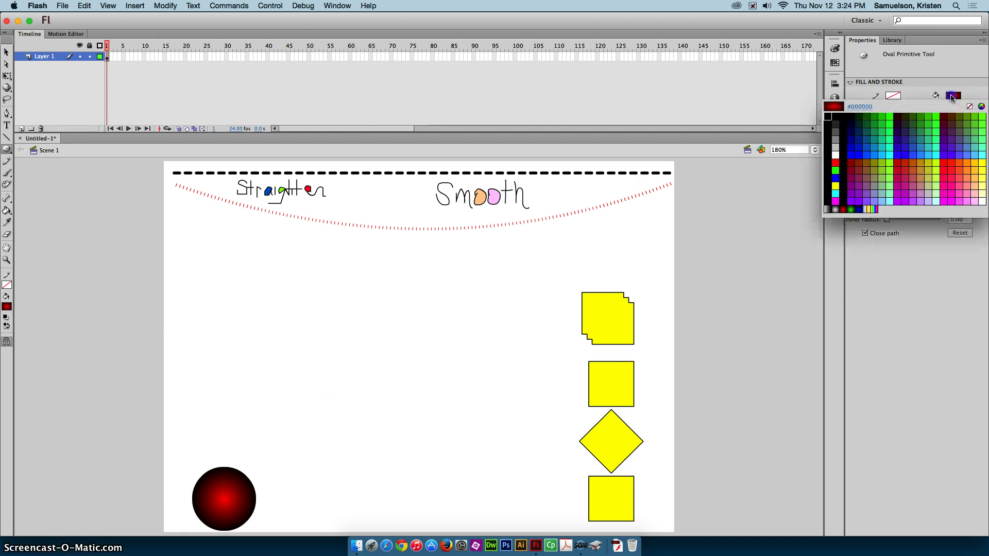
click(851, 209)
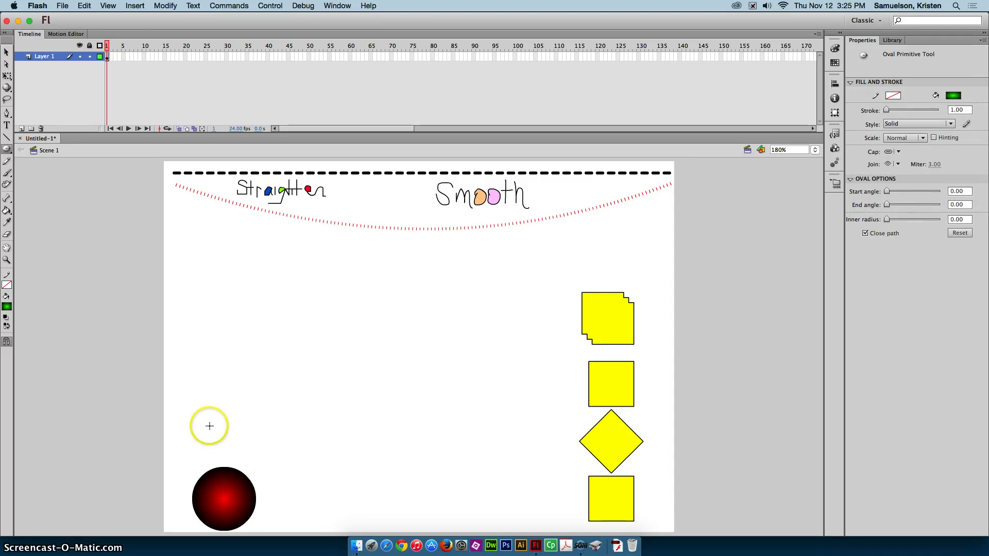
drag(207, 427, 245, 465)
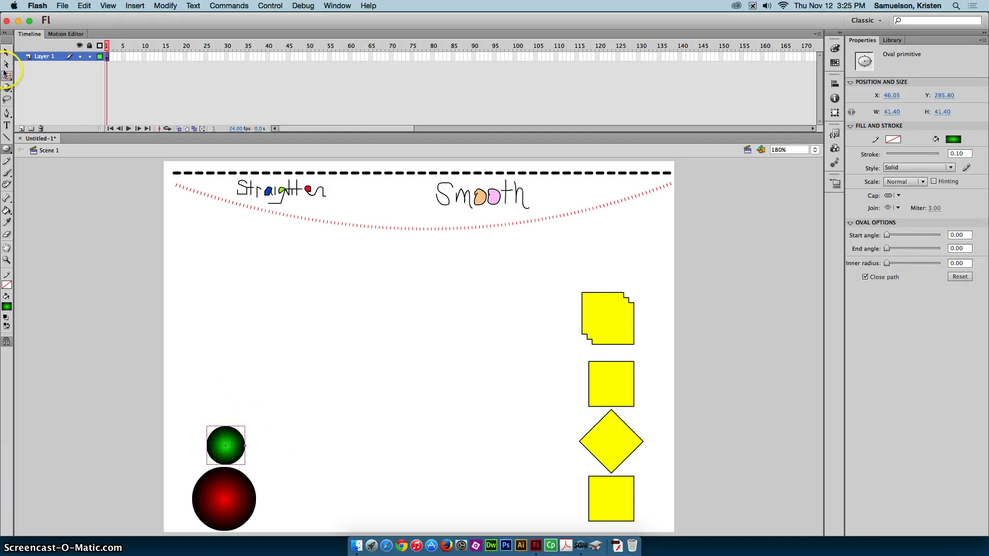
Turn the green oval primitive into a ring with an inner radius of 42, and clear the selection.
click(6, 53)
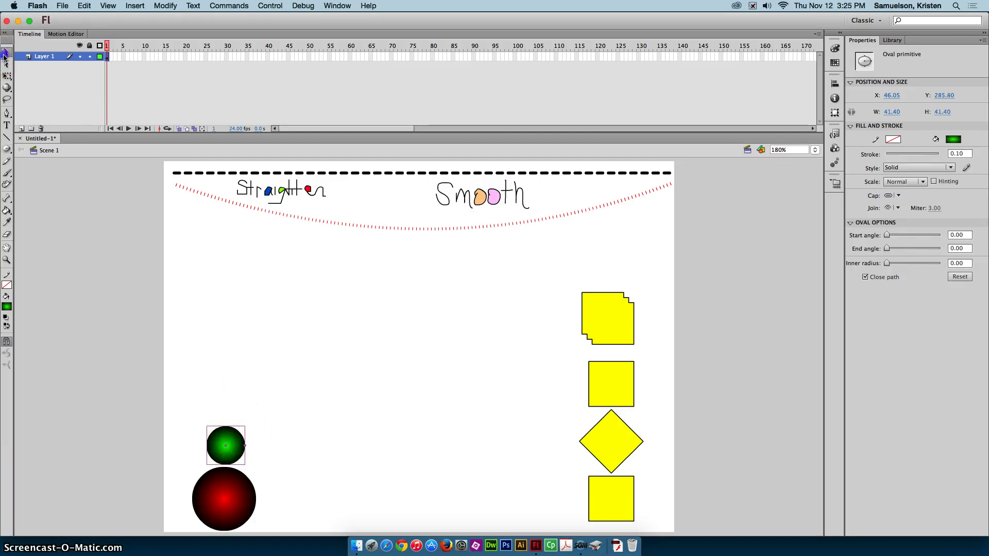
click(226, 447)
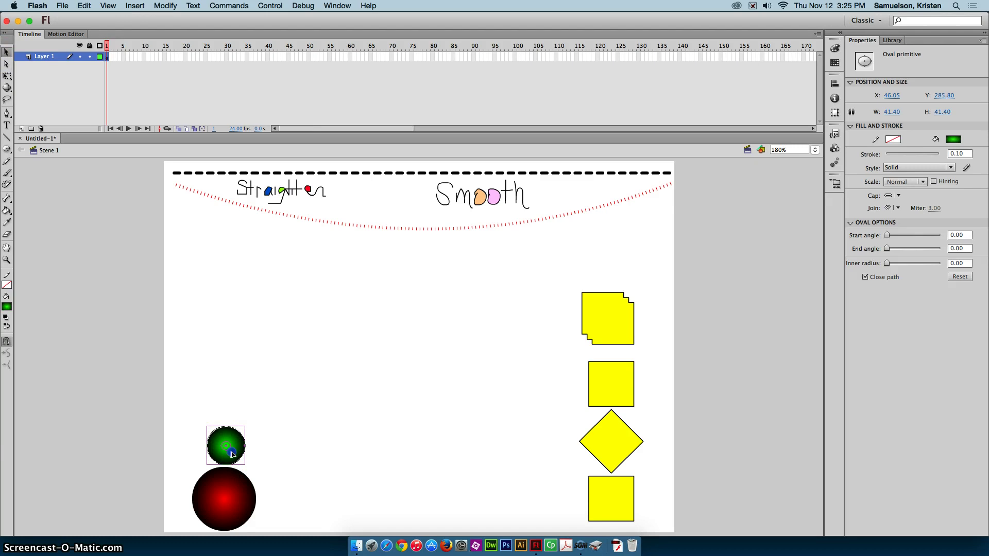
mouse_move(226, 446)
mouse_down()
mouse_move(233, 455)
mouse_move(225, 443)
mouse_up()
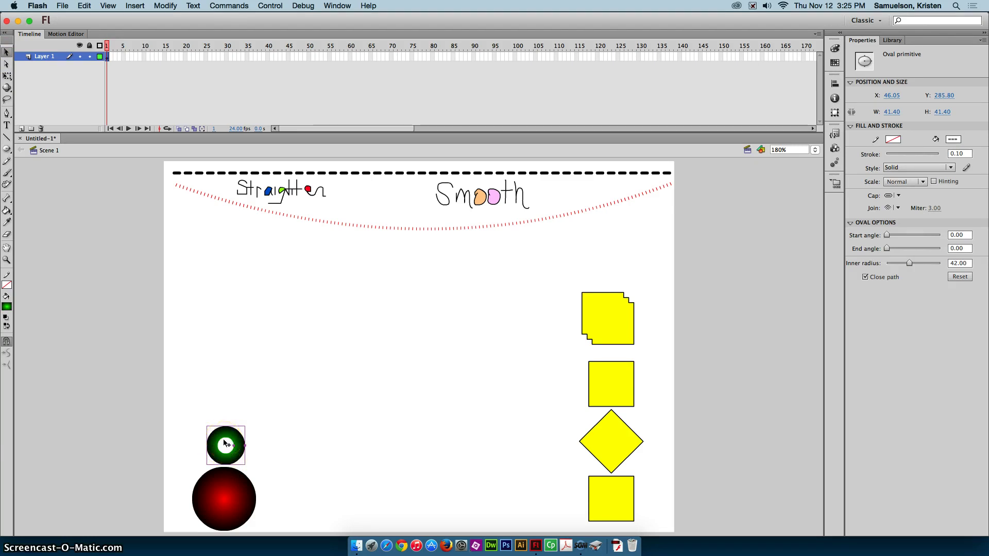
click(223, 397)
click(927, 198)
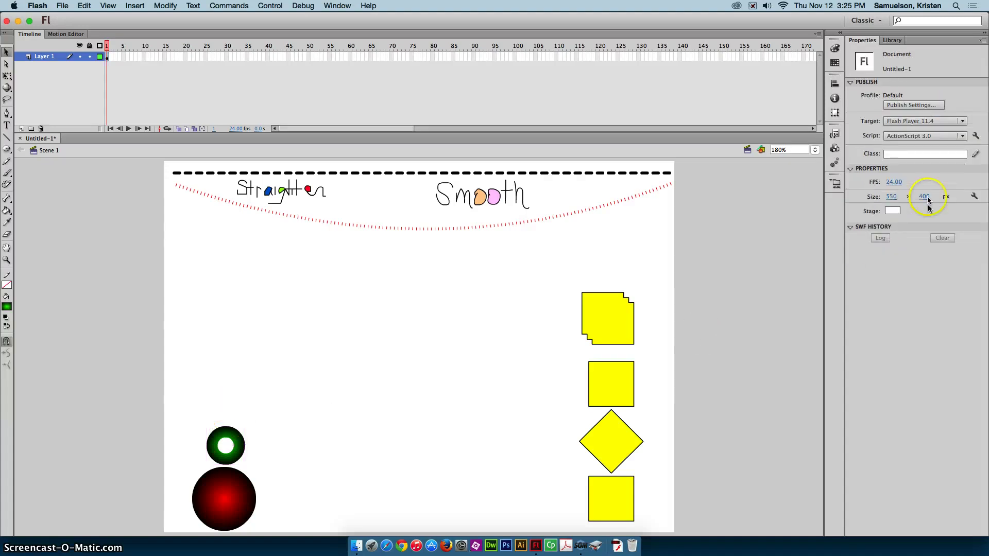
Draw an oval primitive ring about 34 px wide above the green ring, with a blue radial gradient fill and inner radius 42.
click(5, 150)
click(953, 95)
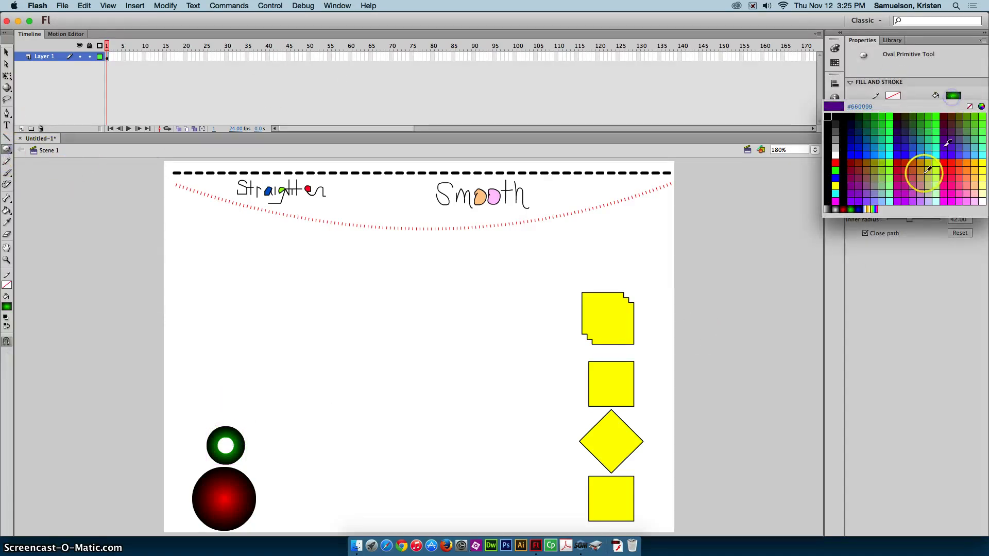
click(859, 210)
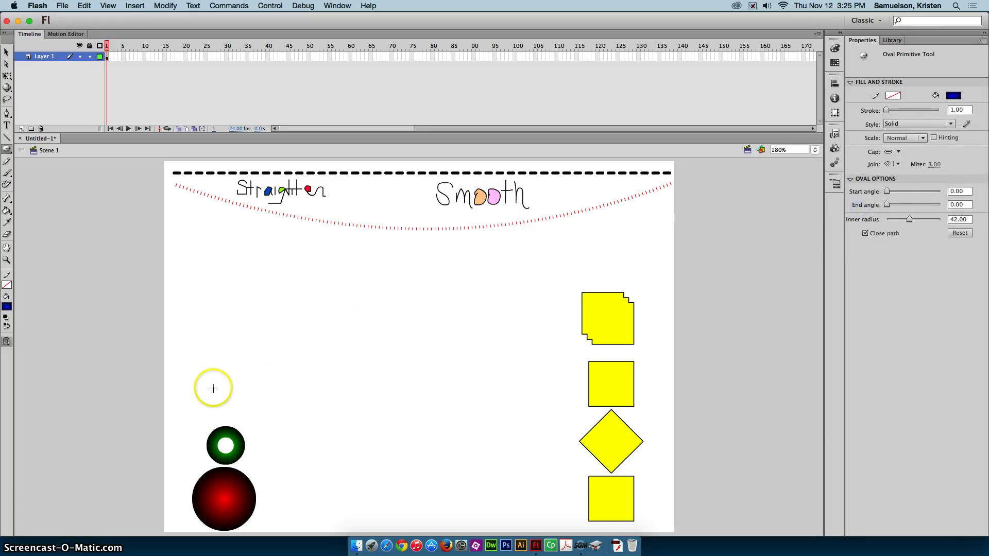
drag(210, 390, 240, 420)
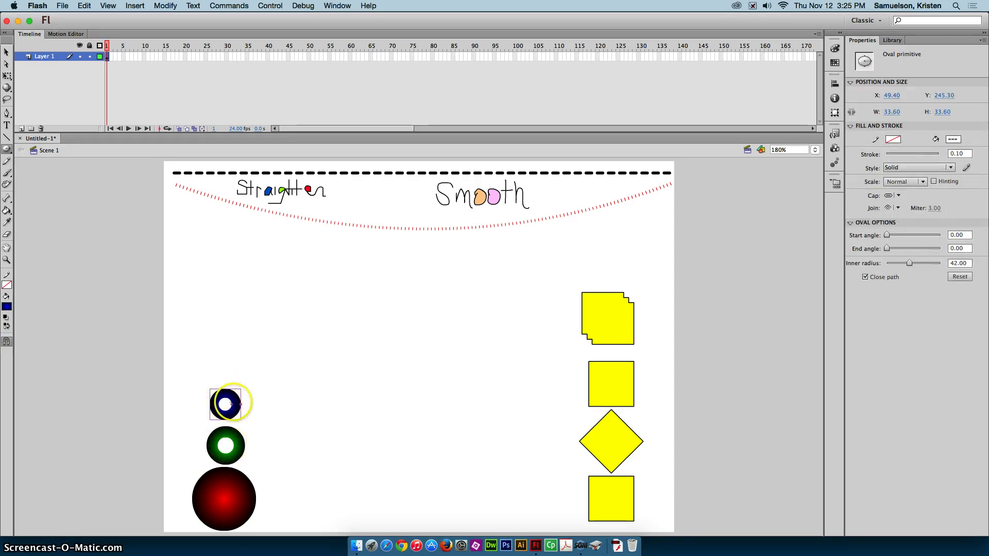
Open the blue ring into a C shape with start angle 38, end angle 321 and inner radius 36.
click(6, 52)
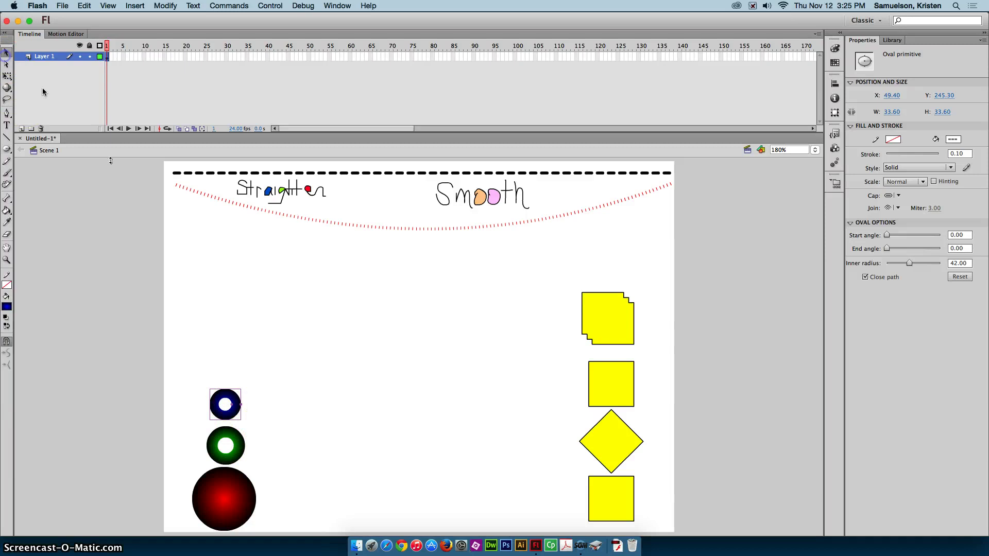
click(237, 404)
drag(231, 408, 242, 401)
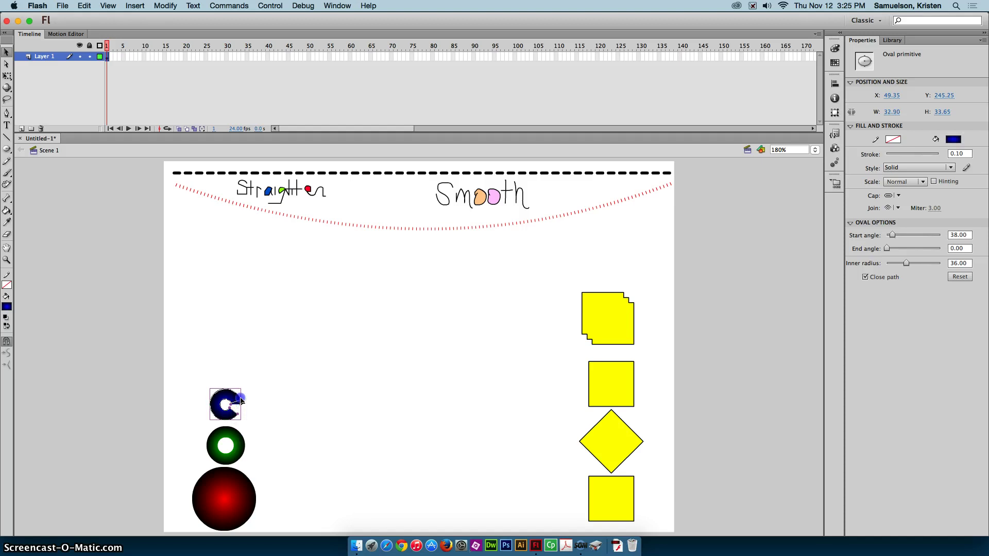
click(334, 393)
drag(225, 414, 233, 407)
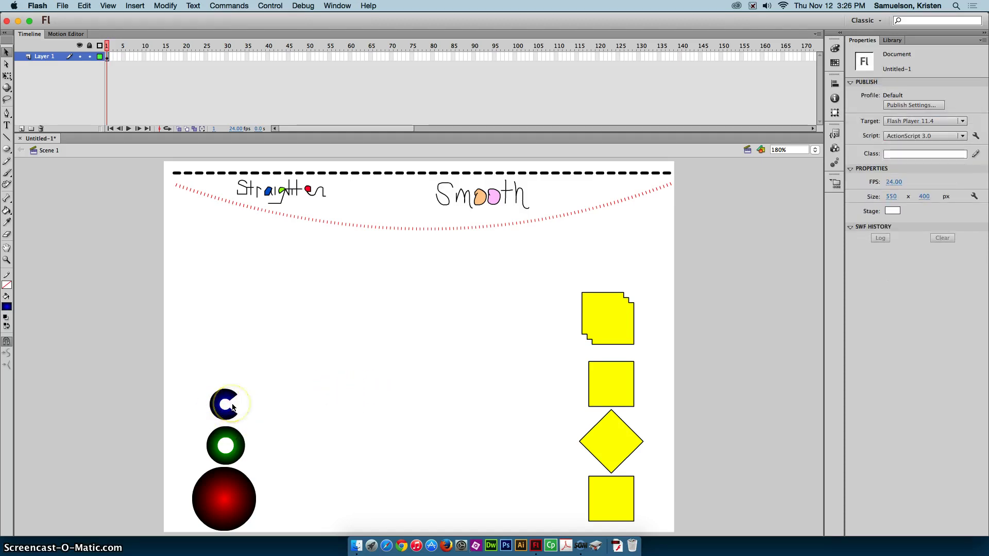
click(244, 394)
click(226, 407)
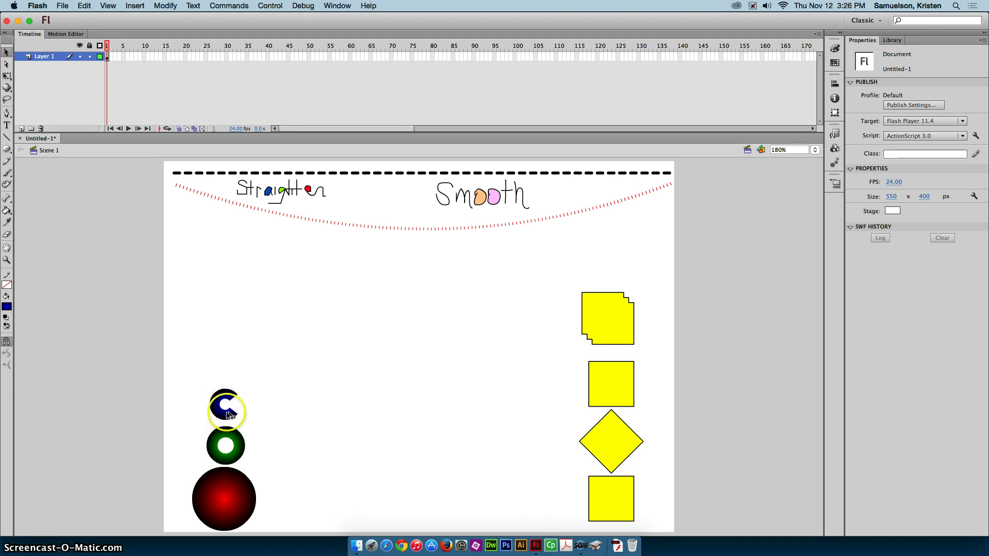
drag(222, 411, 222, 416)
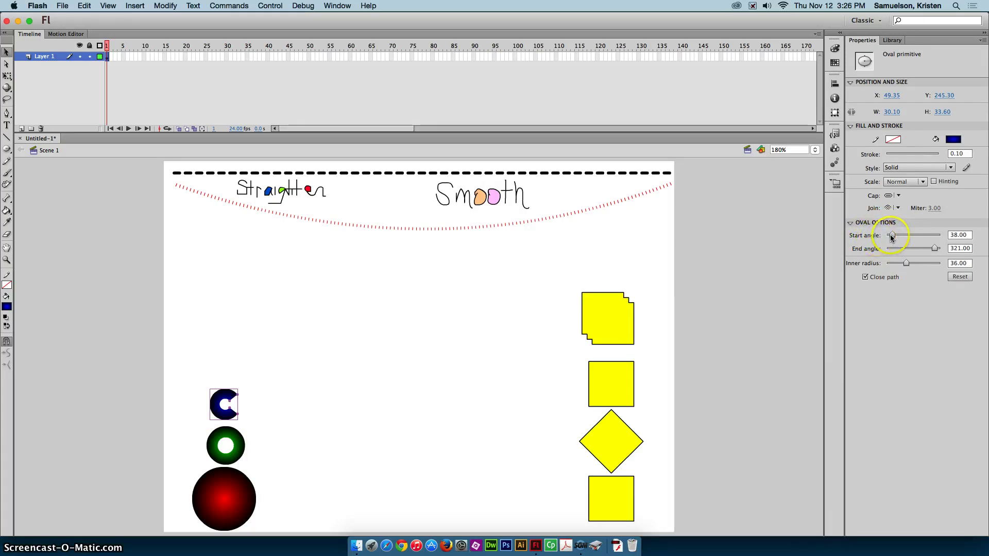
Adjust the blue C shape's oval options to start angle 52.50, end angle 315.90 and inner radius 20.41.
drag(892, 238, 933, 251)
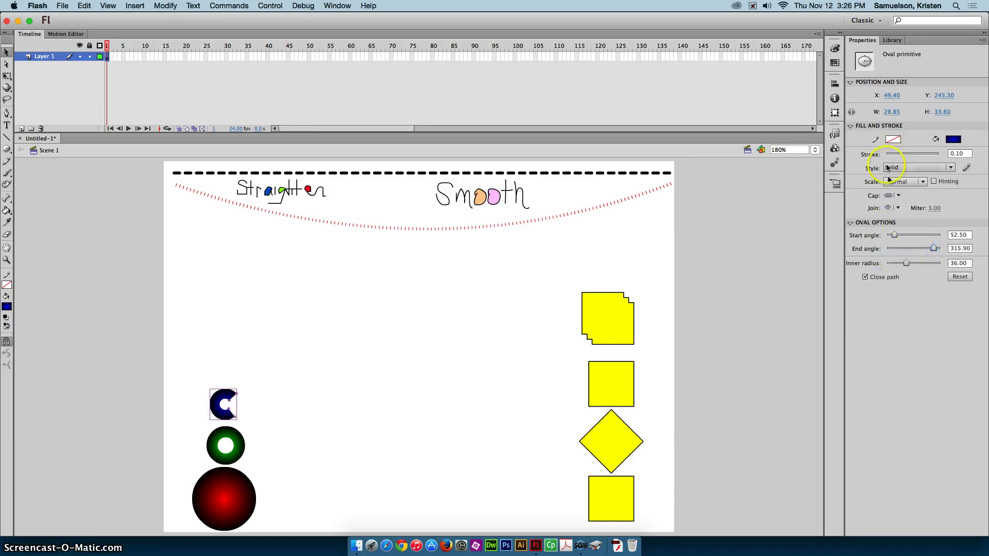
mouse_move(903, 264)
mouse_down()
mouse_move(894, 267)
mouse_move(916, 265)
mouse_move(898, 267)
mouse_up()
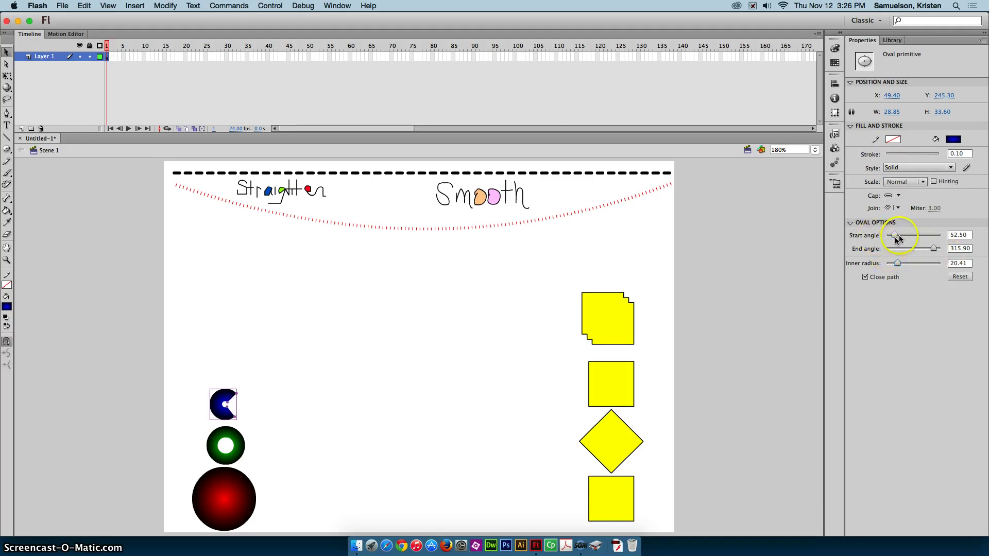
Reset the blue oval primitive's options, and reshape it into a C with start angle 46, end angle 325 and inner radius 49.
click(961, 278)
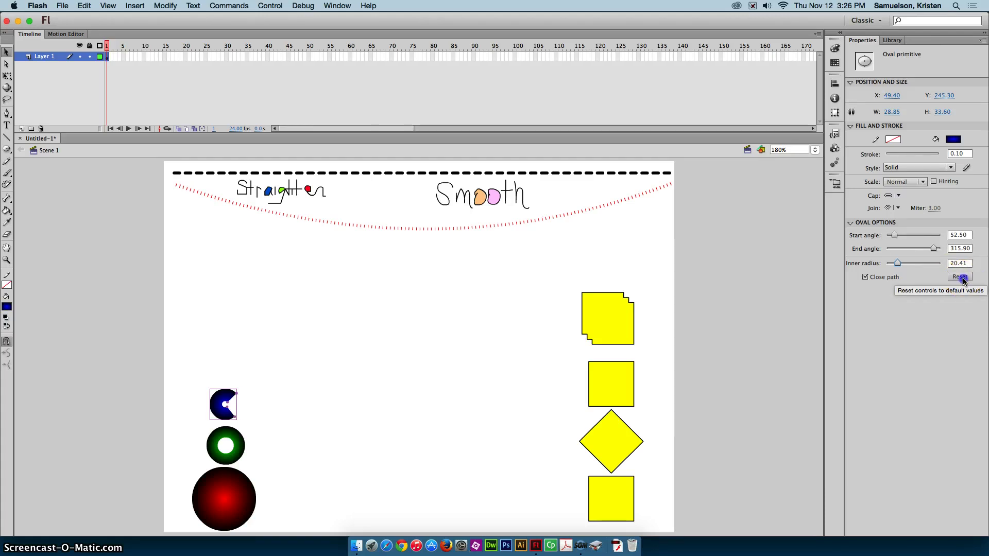
click(227, 404)
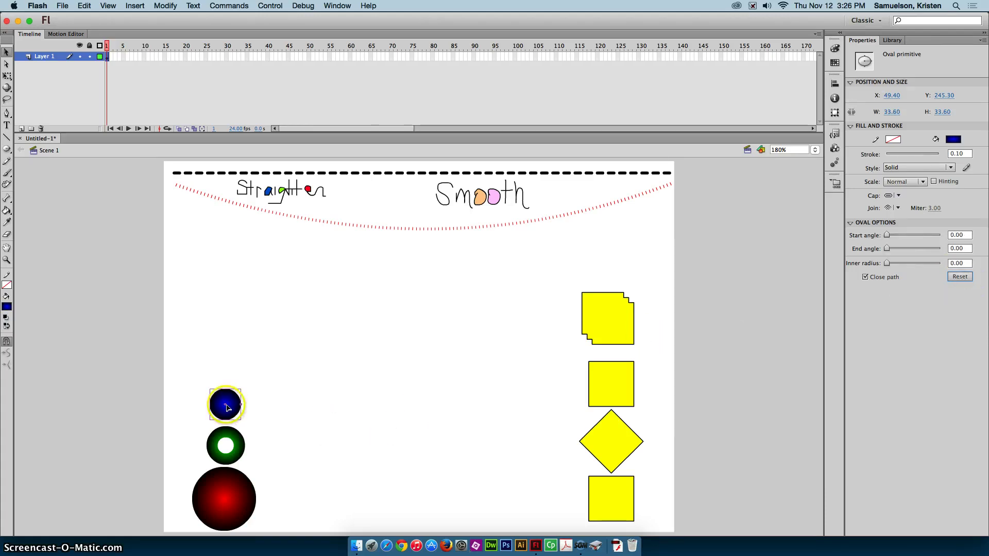
mouse_move(233, 411)
mouse_down()
mouse_move(644, 356)
mouse_move(227, 434)
mouse_move(242, 401)
mouse_move(235, 416)
mouse_up()
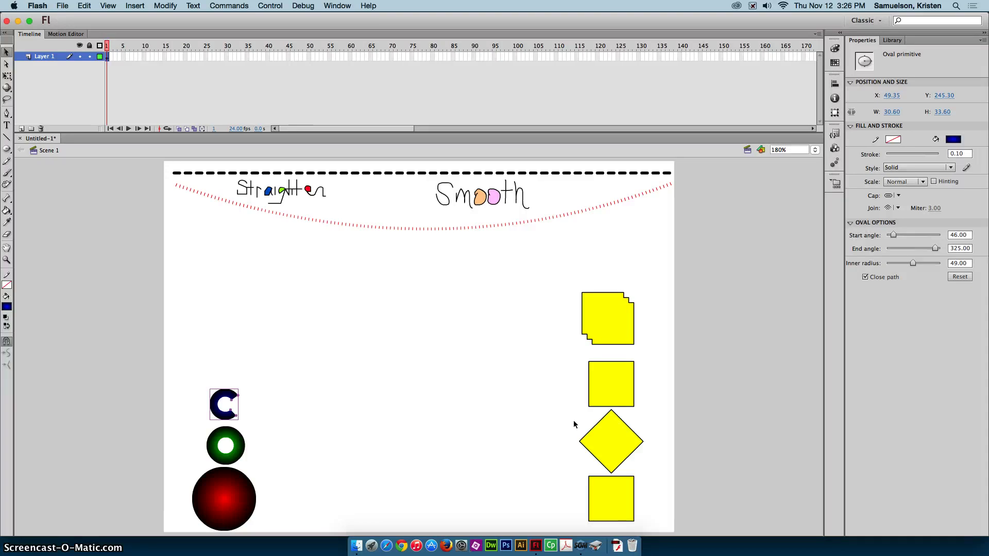
Activate the Brush tool, turn Object Drawing off and set the brush mode to Paint Normal.
click(6, 174)
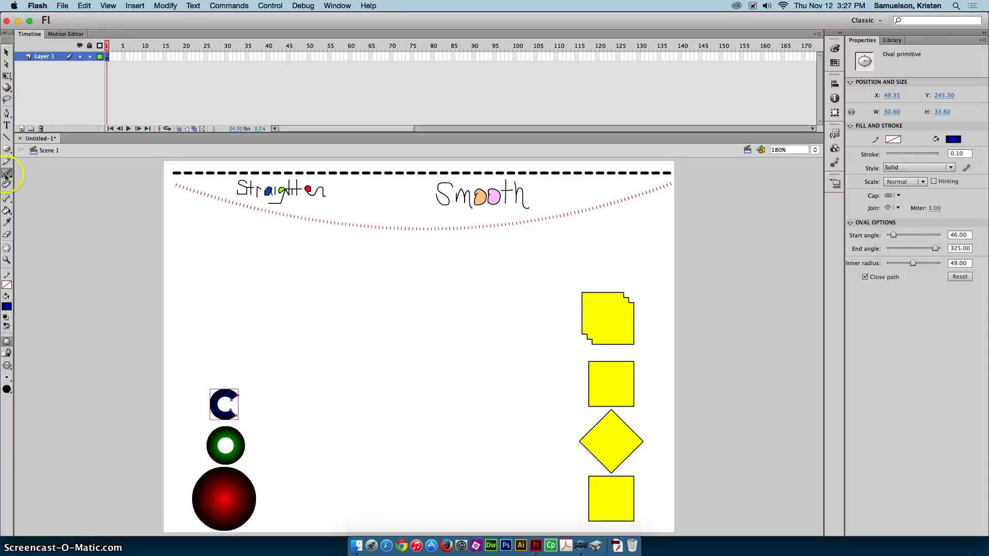
click(6, 175)
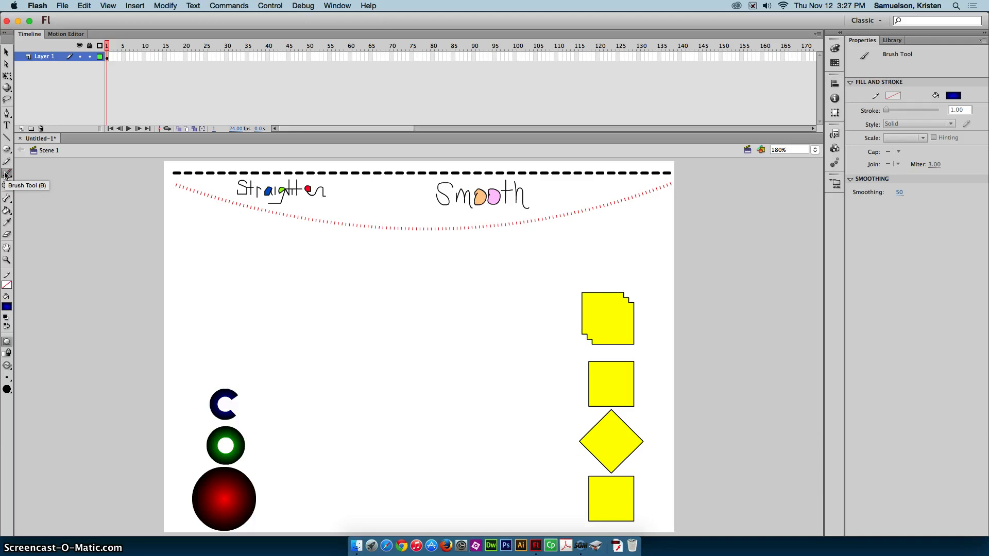
click(6, 342)
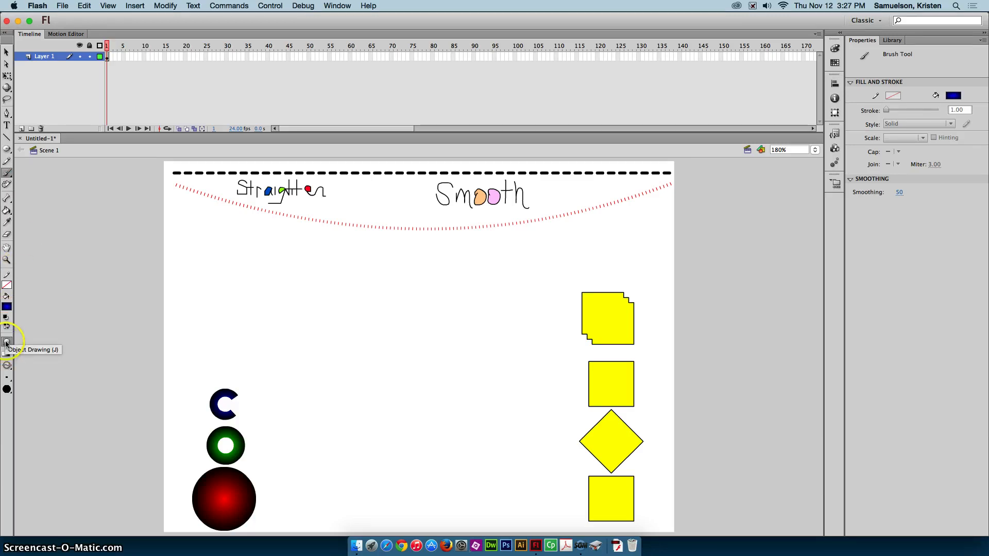
click(8, 379)
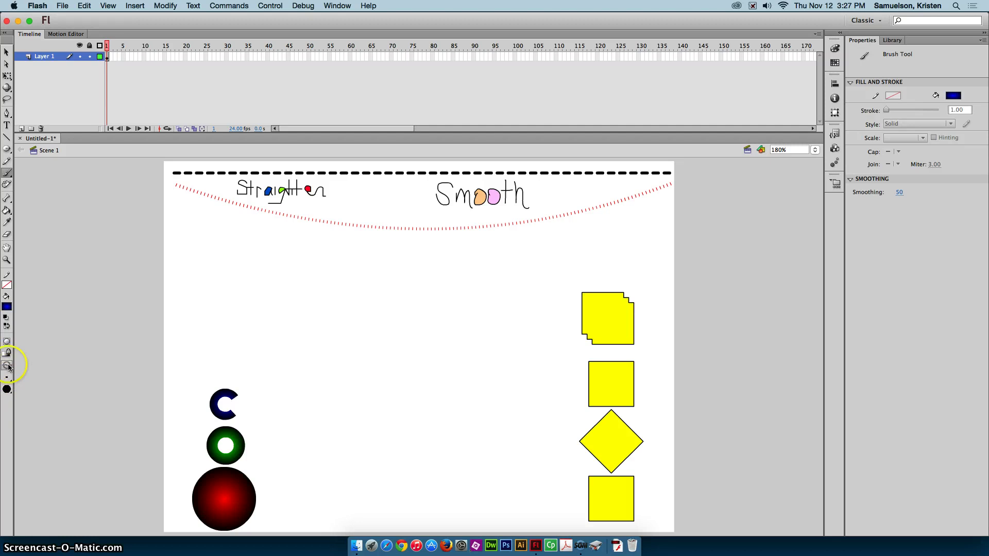
click(6, 366)
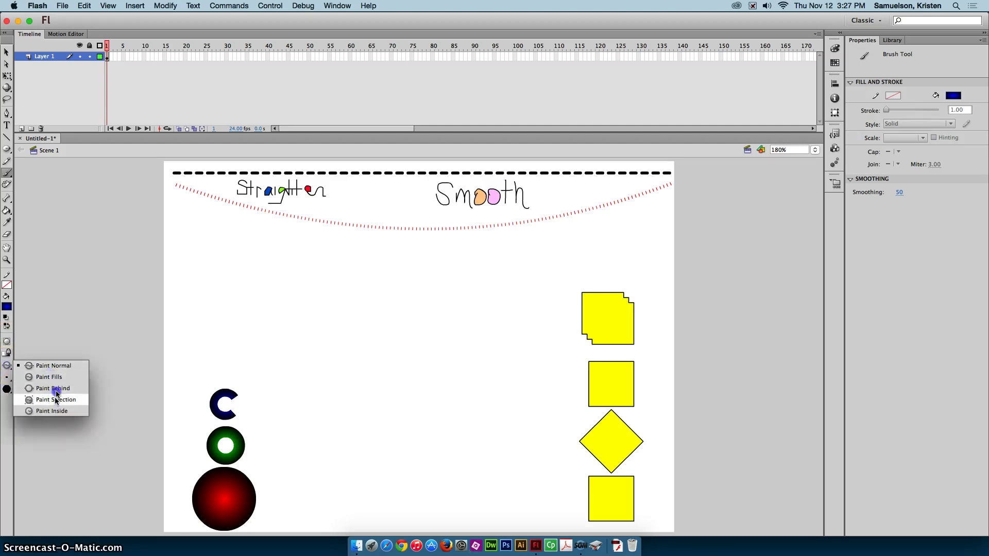
click(54, 369)
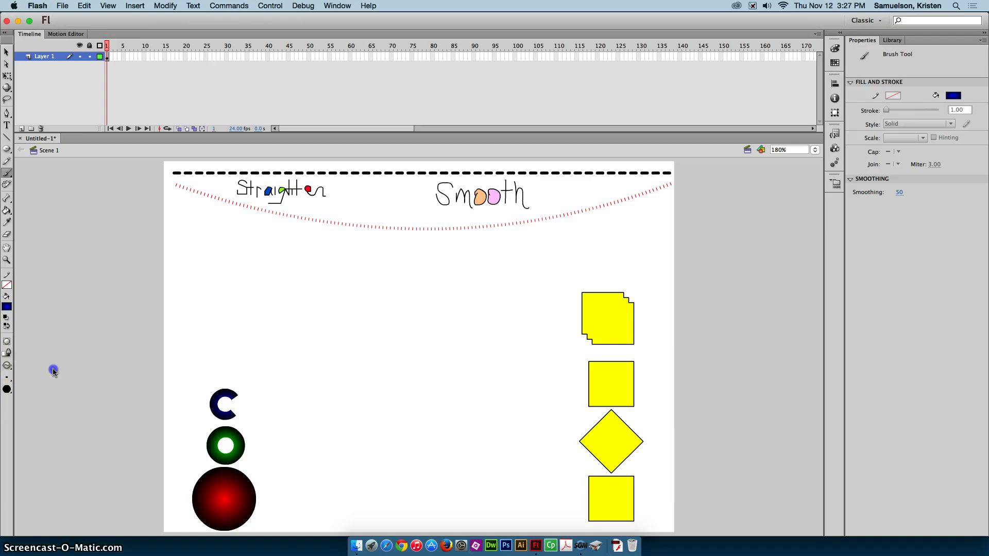
Examine the available brush sizes and brush shapes for the Brush tool.
click(7, 367)
click(12, 380)
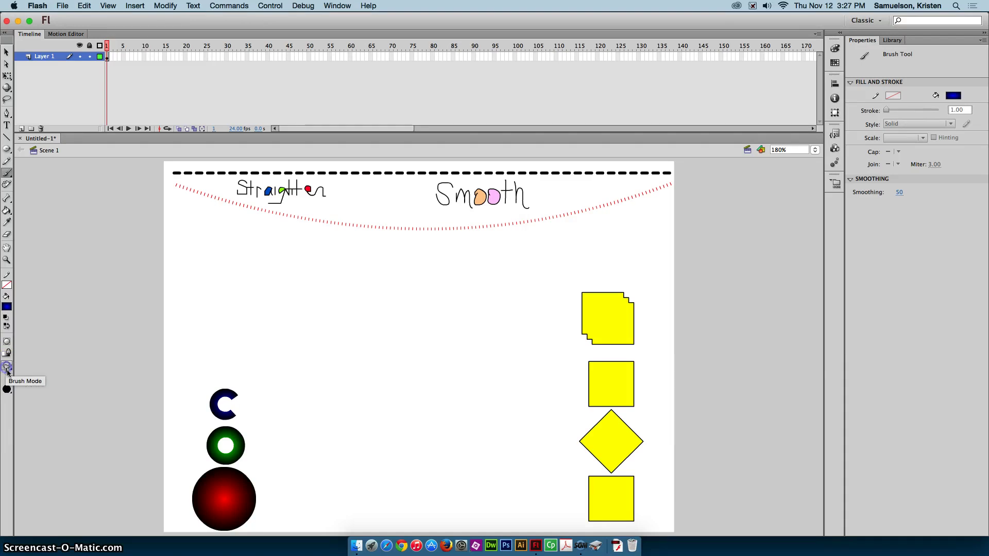
click(13, 381)
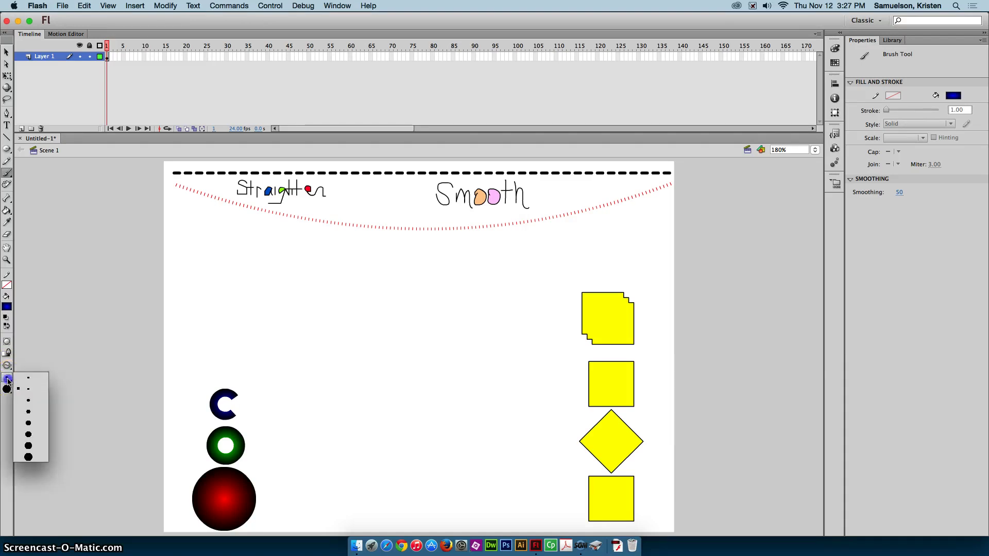
click(30, 436)
click(7, 390)
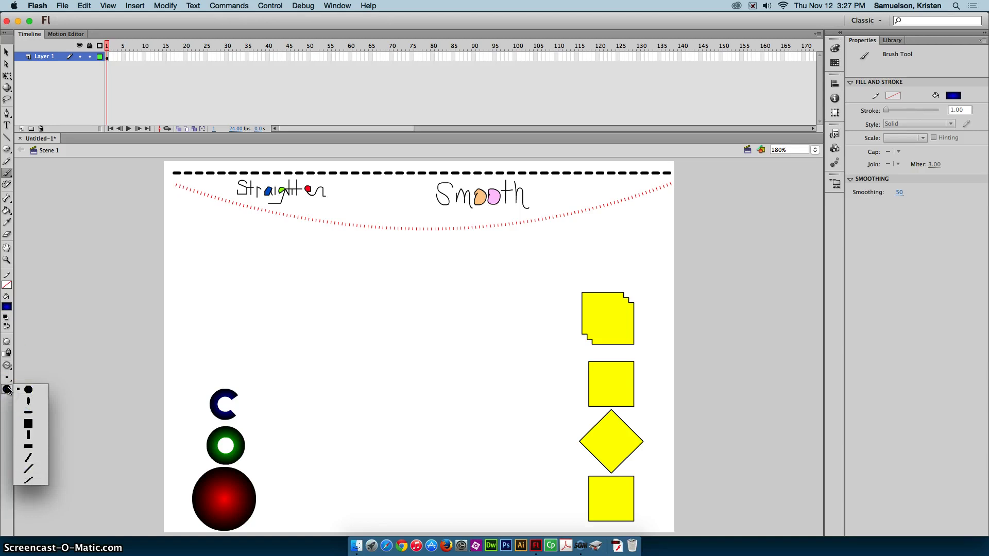
click(9, 391)
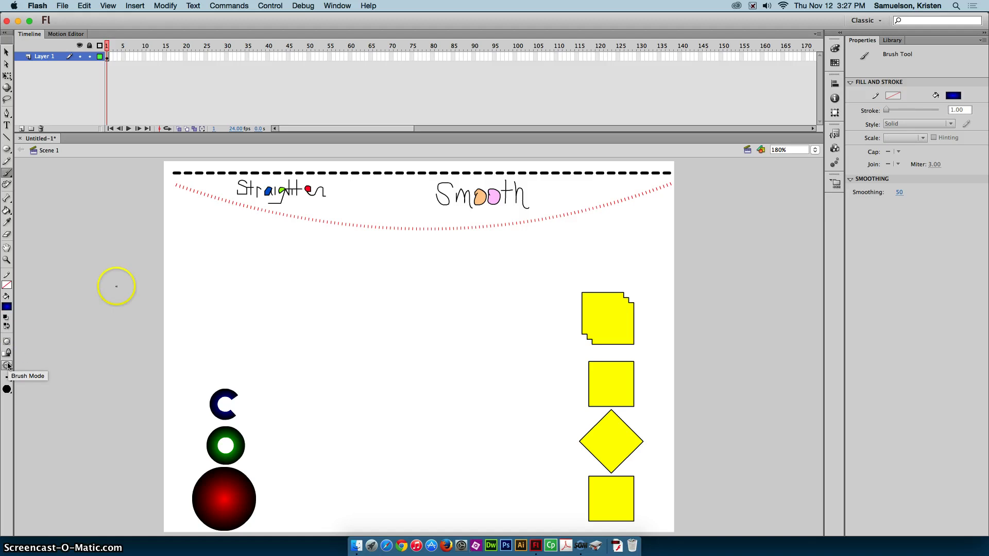
Paint a blue #0000FF triangle outline about 147 px wide and 203 px high with a large round brush, and fill its inside with blue.
click(953, 95)
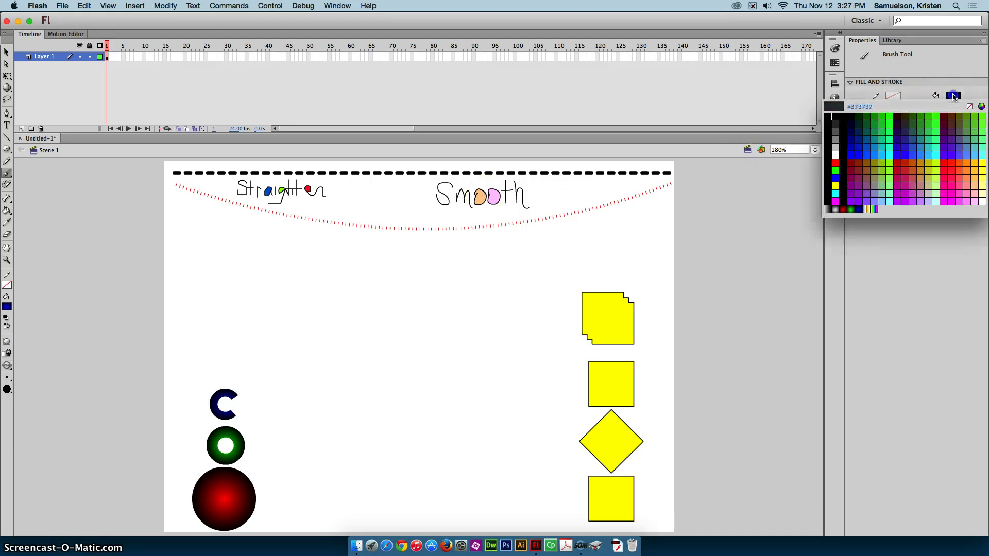
click(840, 175)
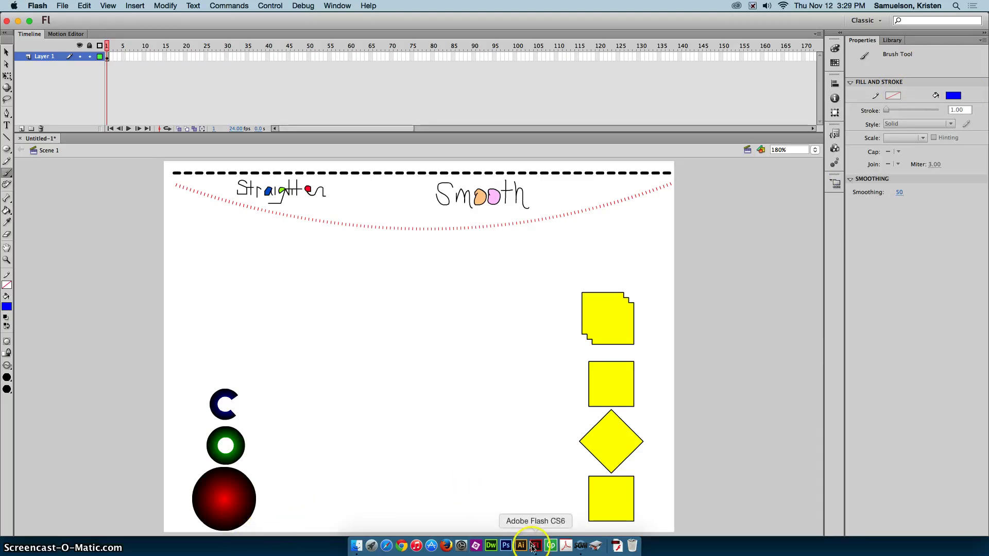
click(534, 547)
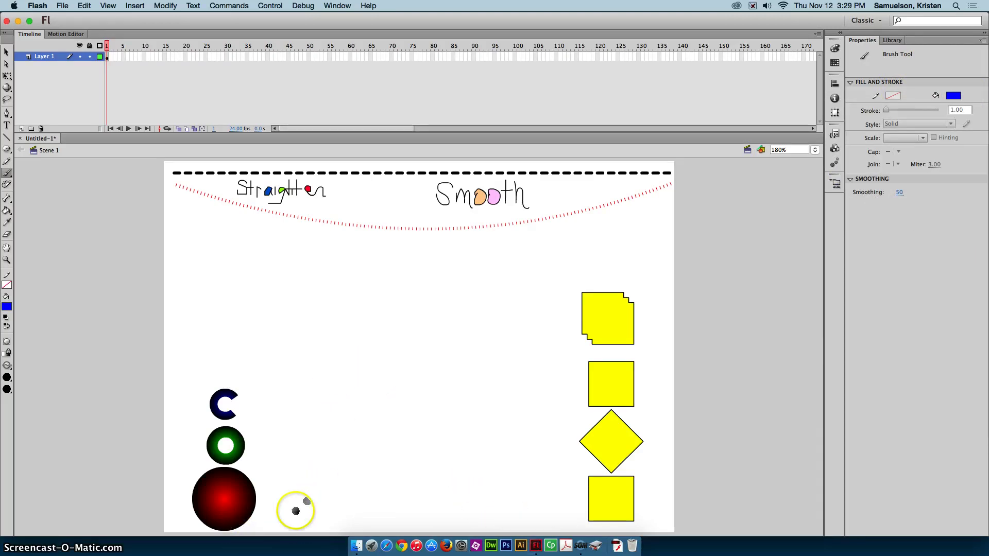
mouse_move(283, 516)
mouse_down()
mouse_move(307, 431)
mouse_move(364, 386)
mouse_move(405, 510)
mouse_move(289, 528)
mouse_move(285, 519)
mouse_up()
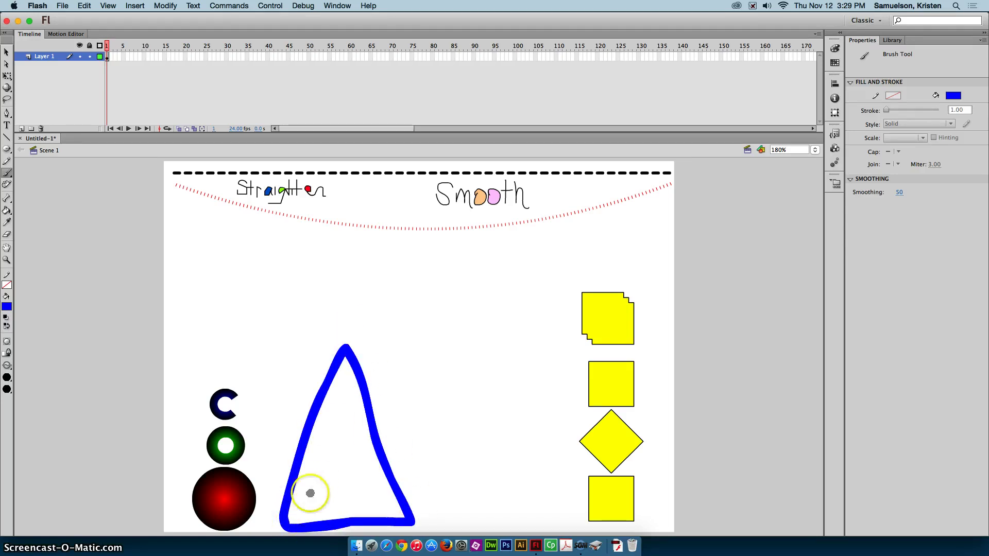
click(6, 211)
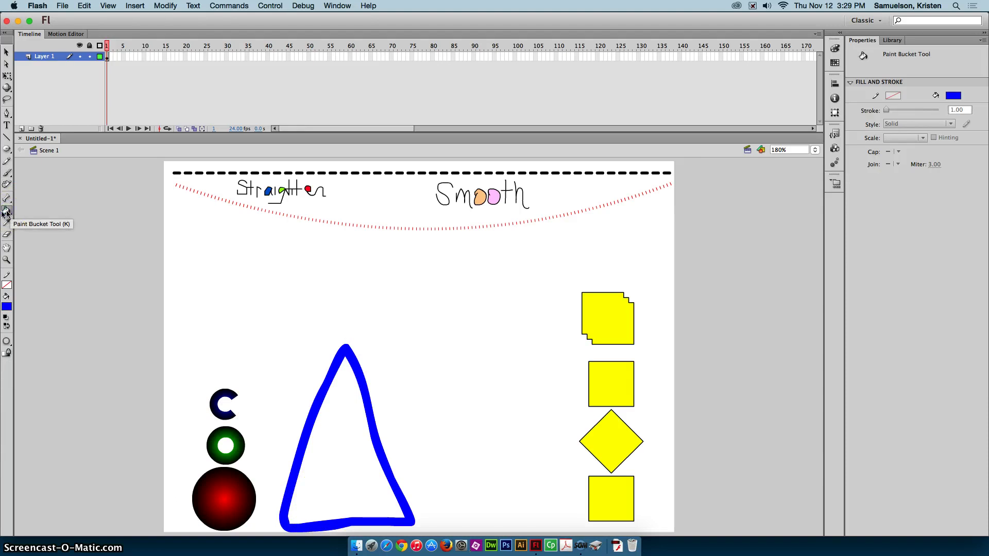
click(324, 442)
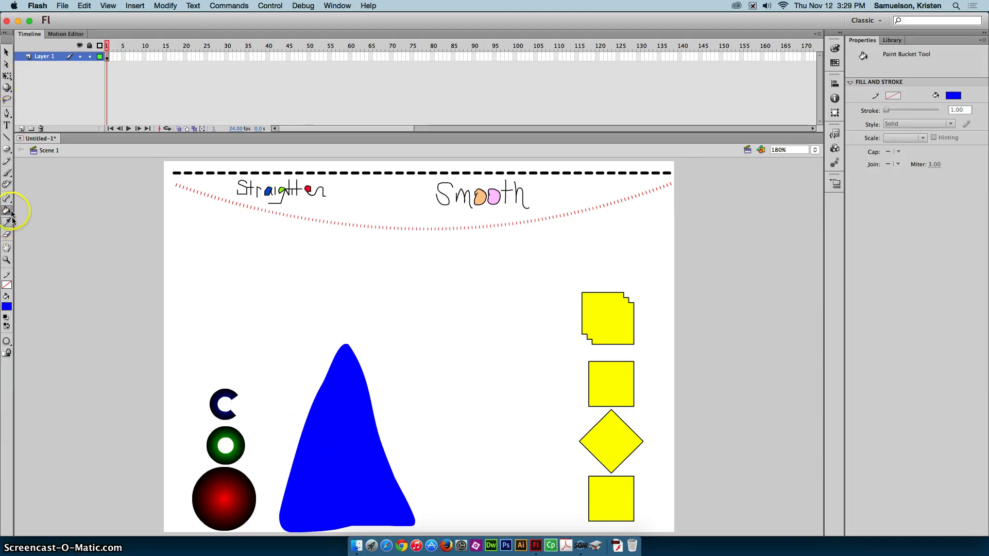
With the triangle selected, set the fill colour to cyan #00FFFF, undo the recolouring of the triangle and deselect it.
click(6, 51)
click(342, 415)
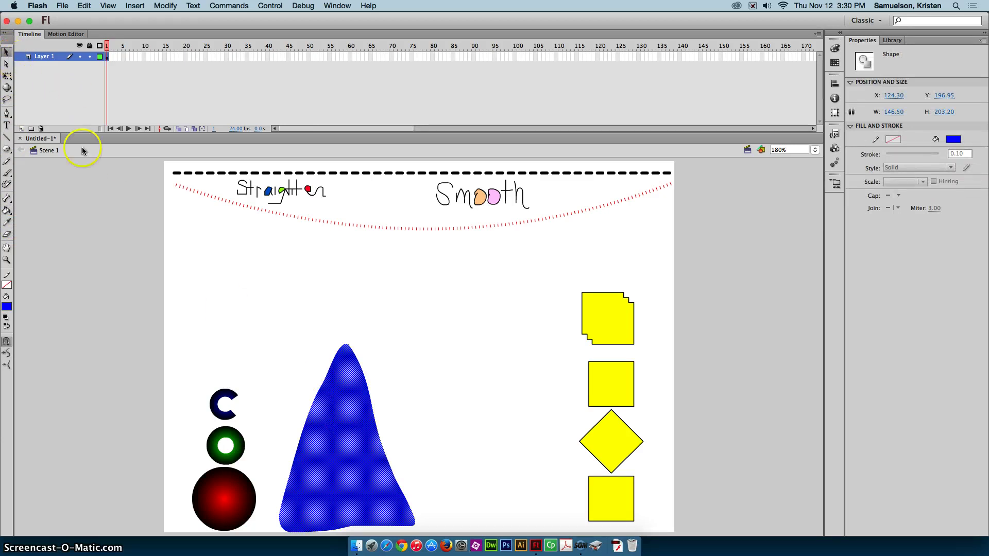
click(7, 174)
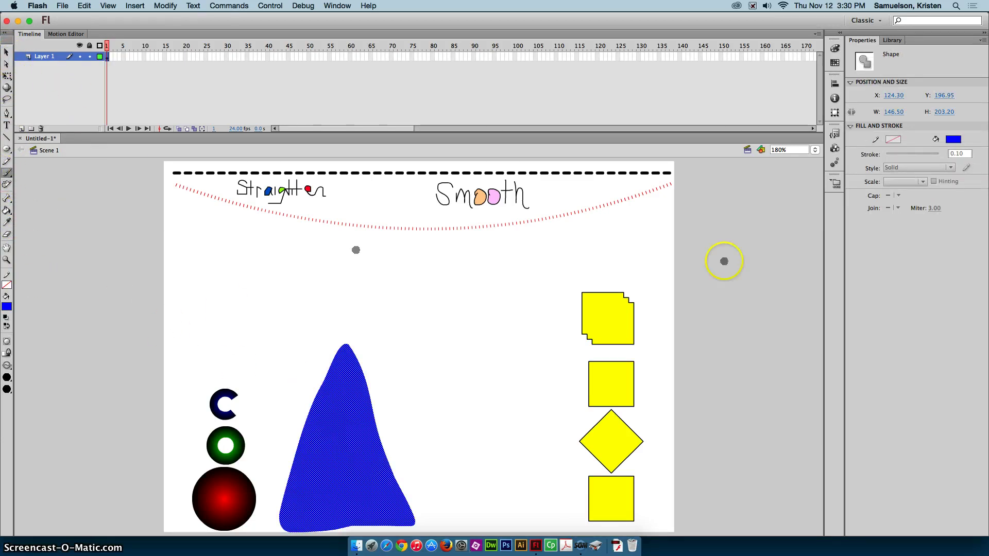
click(954, 139)
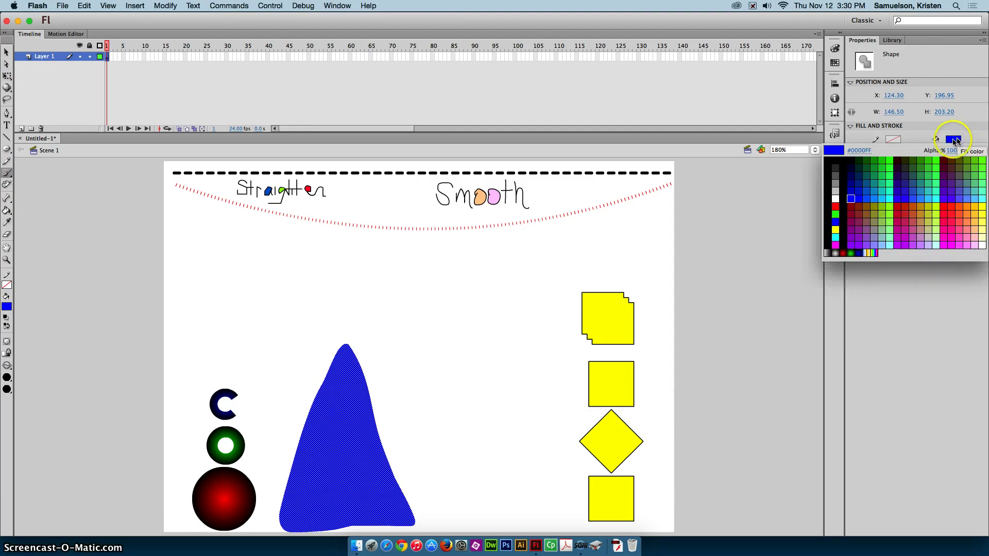
click(895, 196)
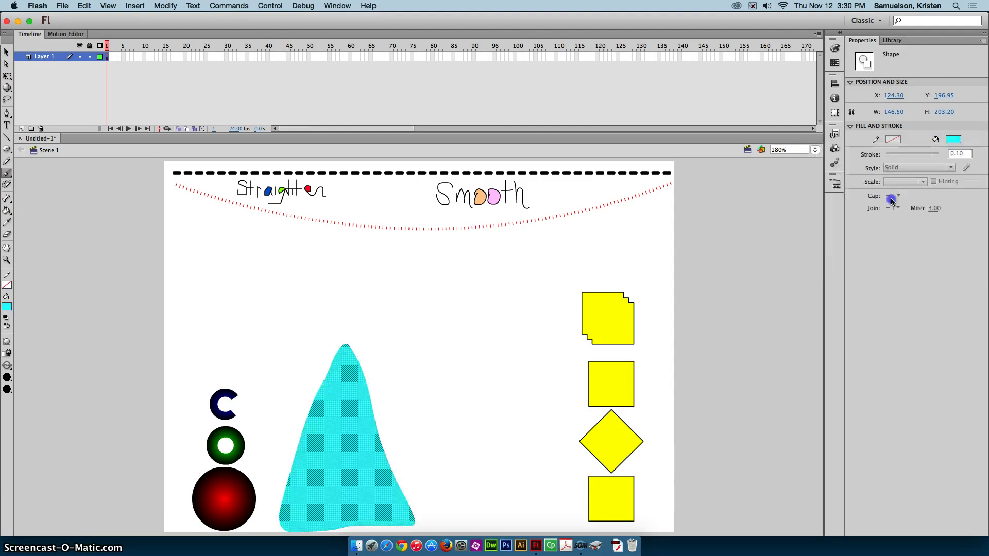
key(super+z)
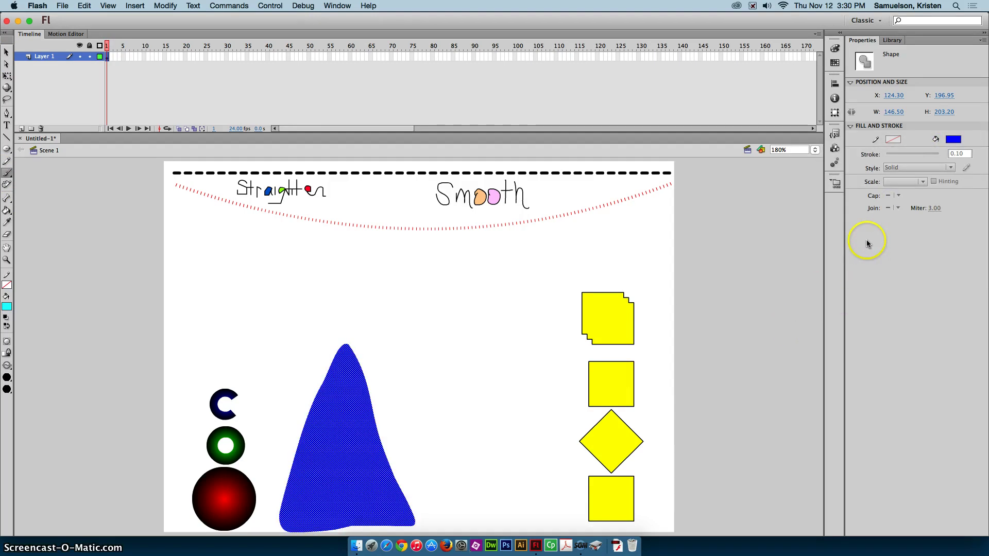
key(super+shift+a)
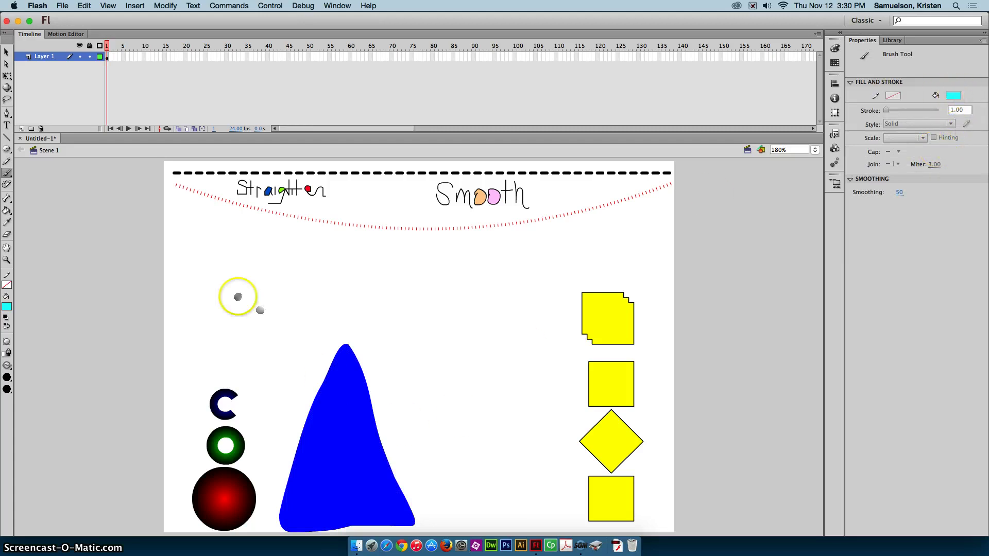
Brush five diagonal cyan stripes across the selected blue triangle in Paint Selection mode, and deselect the triangle.
click(8, 367)
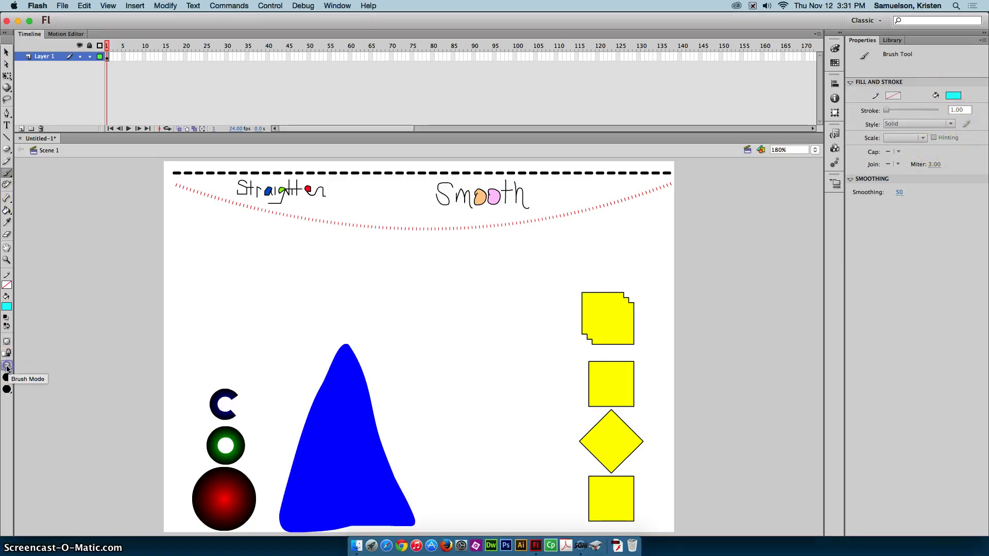
click(8, 367)
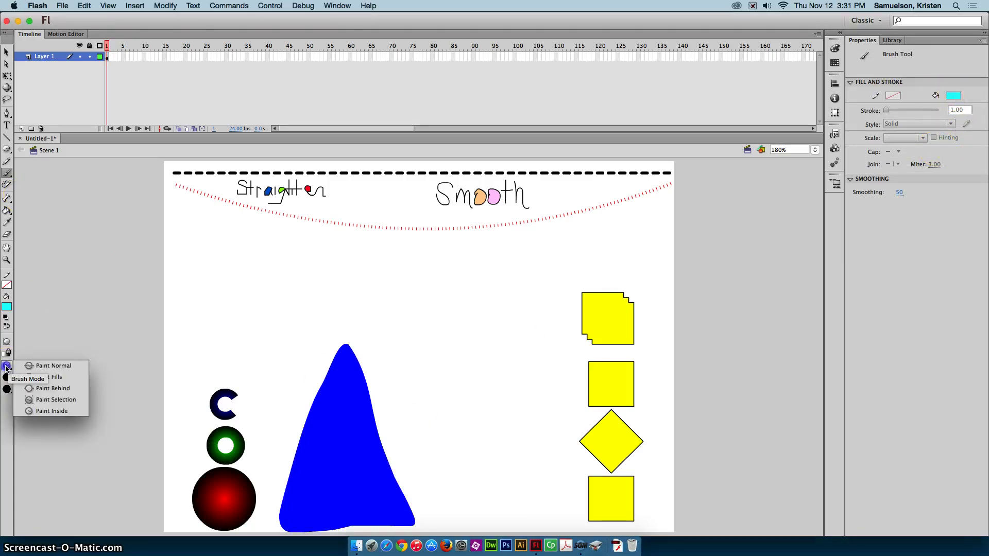
click(66, 406)
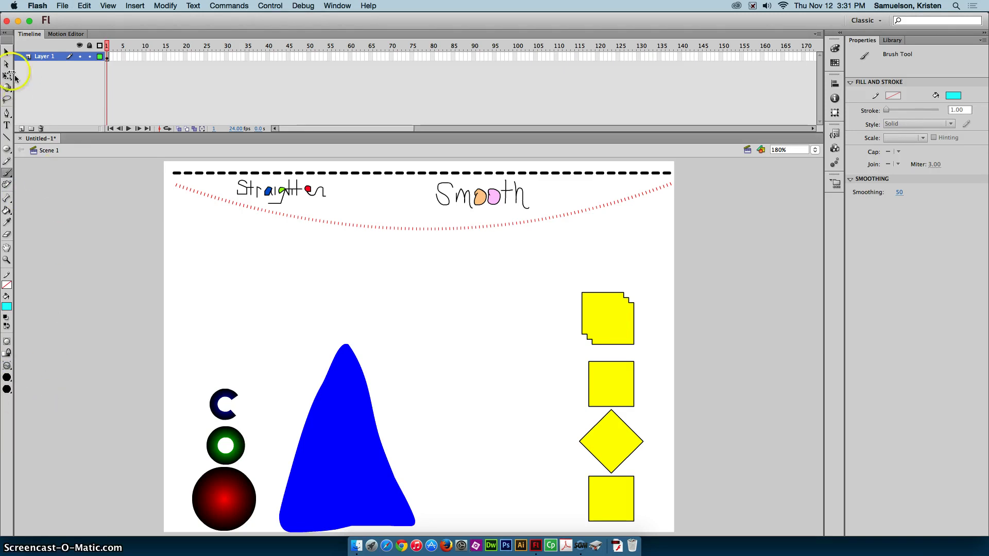
click(7, 52)
click(342, 431)
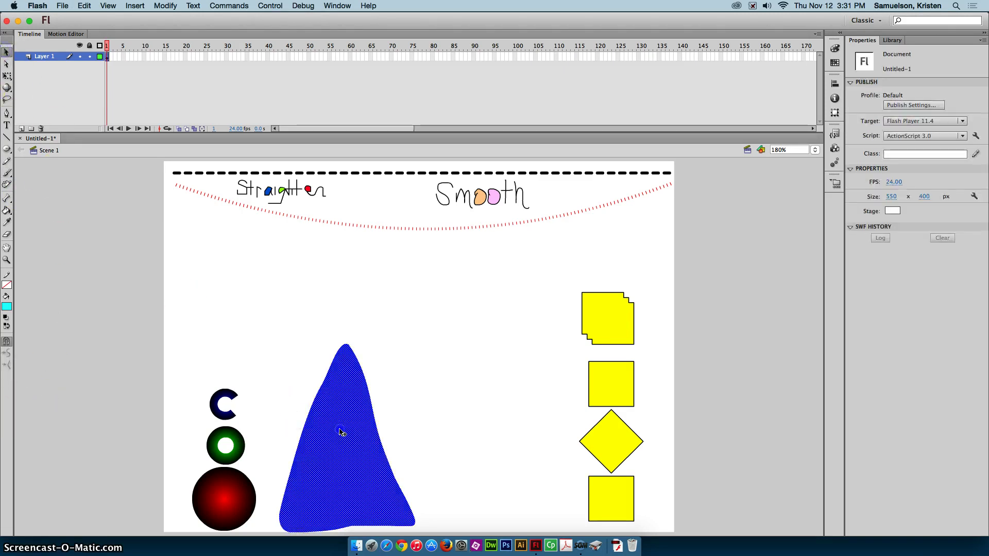
click(6, 174)
click(7, 368)
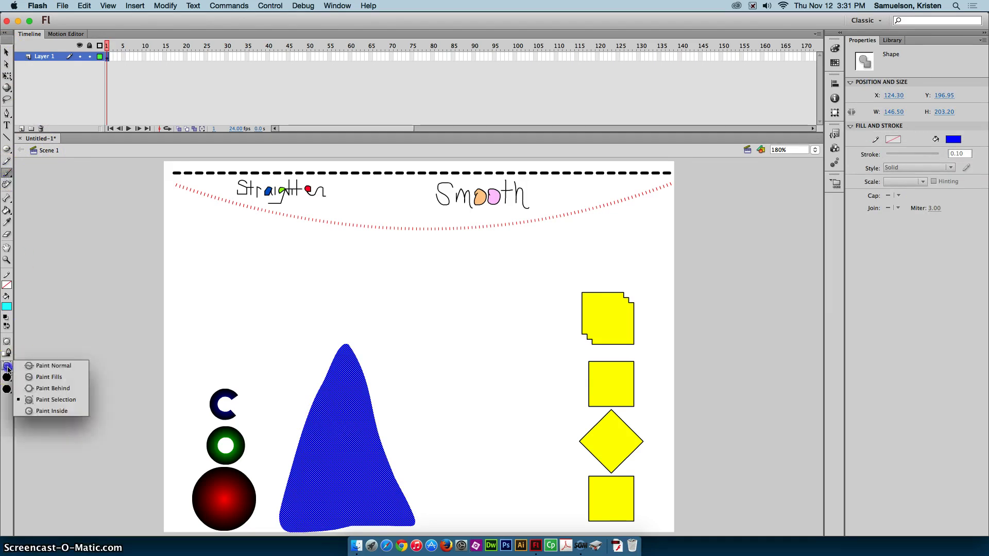
click(56, 400)
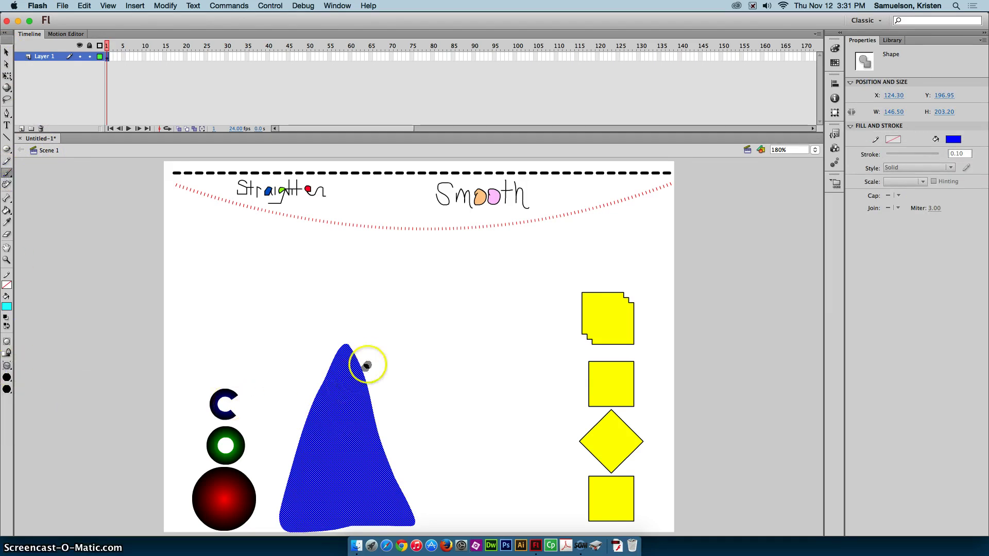
mouse_move(374, 344)
mouse_down()
mouse_move(286, 442)
mouse_move(322, 442)
mouse_move(396, 414)
mouse_move(414, 419)
mouse_move(293, 477)
mouse_move(270, 510)
mouse_move(430, 484)
mouse_move(382, 520)
mouse_up()
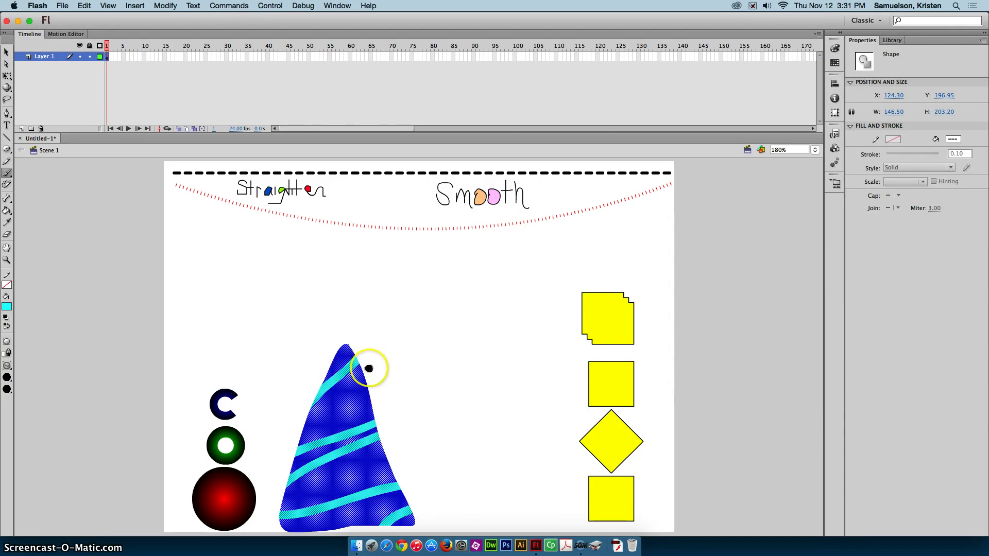
key(Escape)
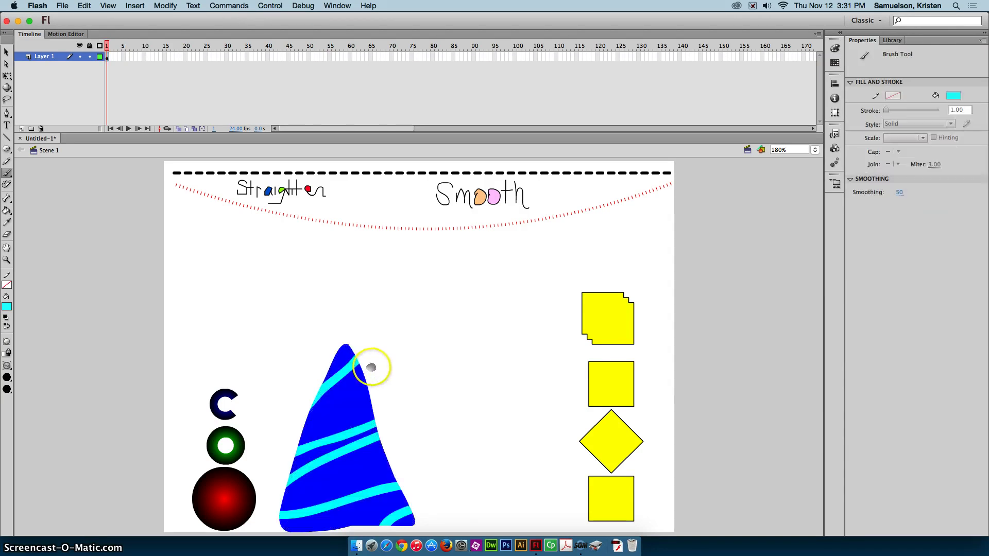
Brush a diagonal orange stroke behind the upper part of the striped triangle in Paint Behind mode.
click(951, 94)
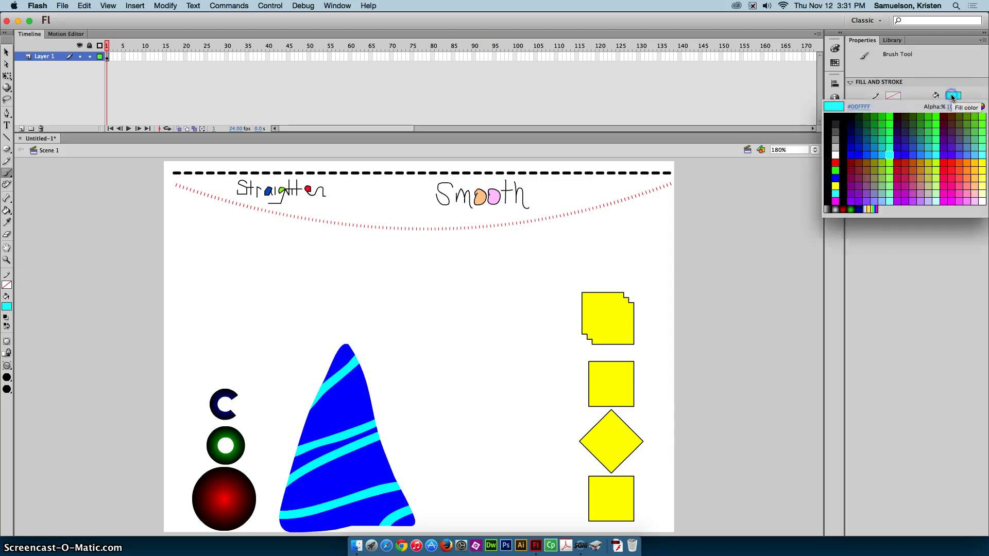
click(969, 163)
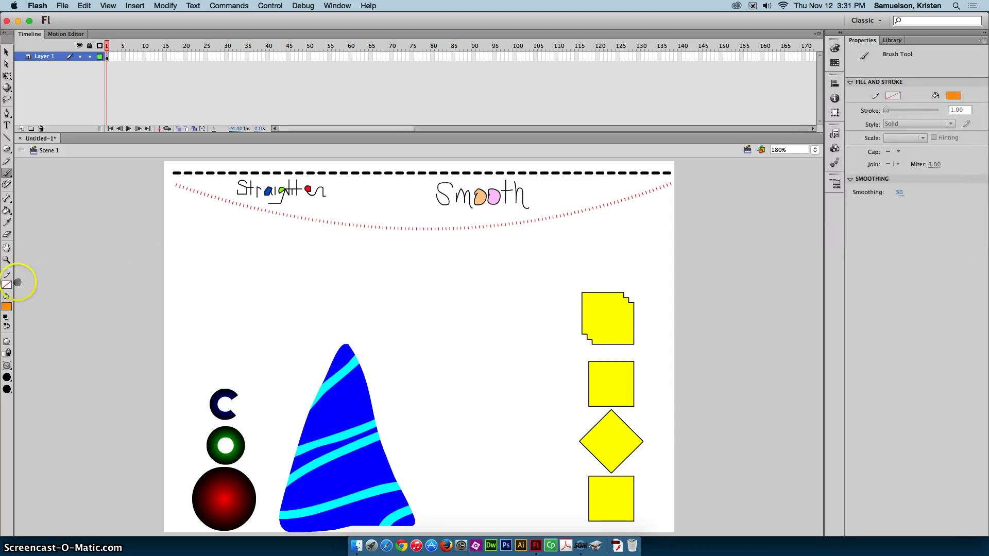
click(7, 366)
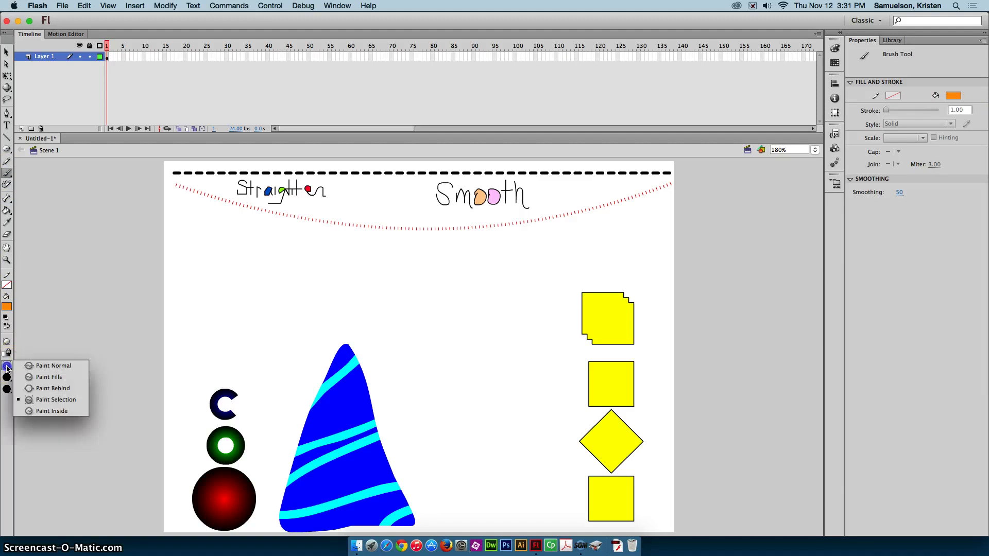
click(54, 391)
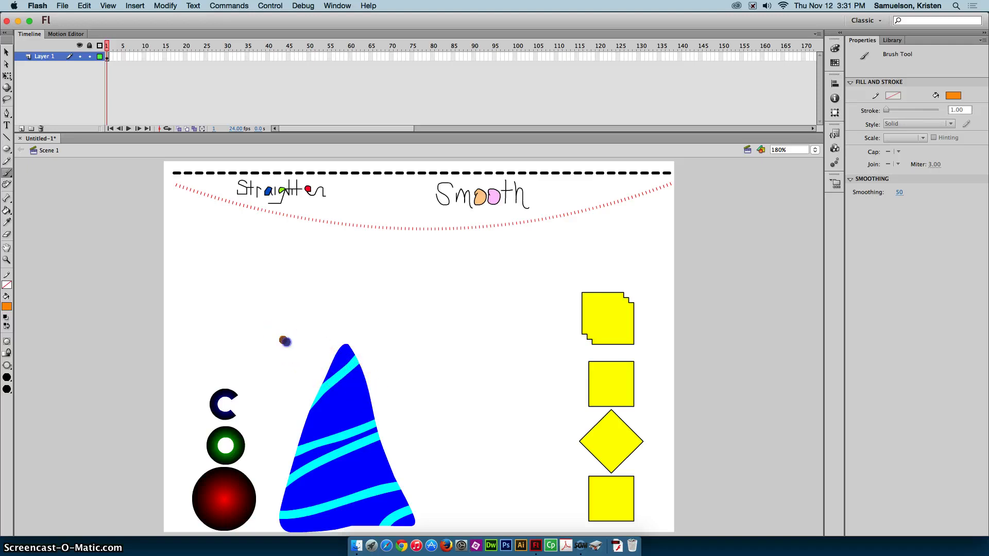
drag(283, 340, 414, 427)
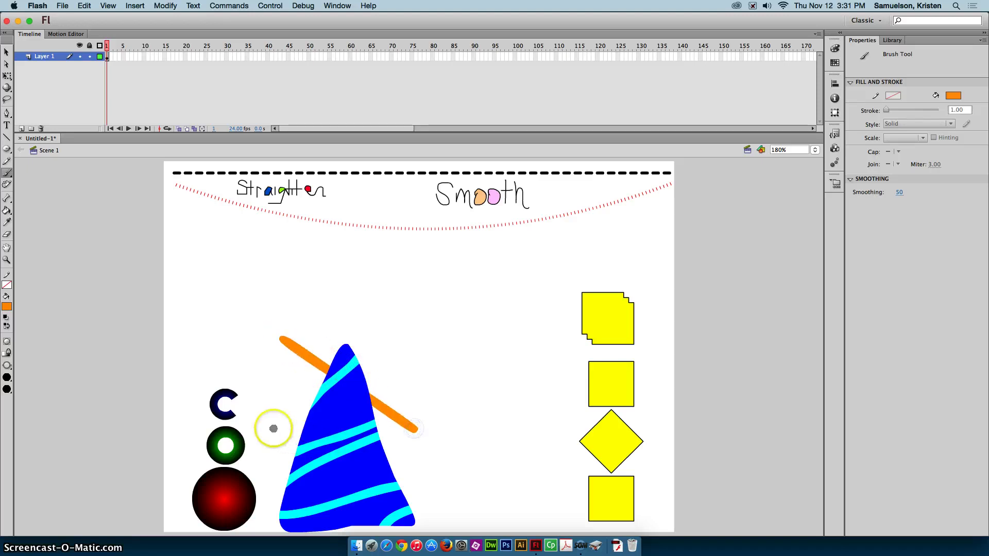
Brush several more diagonal orange strokes behind the striped triangle in Paint Behind mode, extending past both of its sides.
mouse_move(271, 428)
mouse_down()
mouse_move(417, 460)
mouse_move(394, 488)
mouse_up()
drag(309, 528, 266, 536)
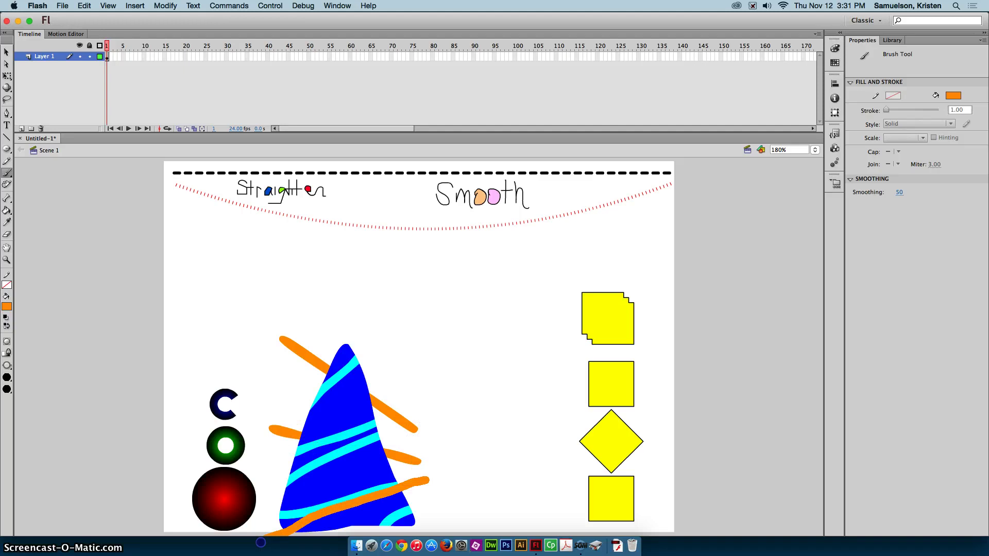
mouse_move(273, 471)
mouse_down()
mouse_move(276, 482)
mouse_move(479, 533)
mouse_up()
drag(372, 397, 403, 376)
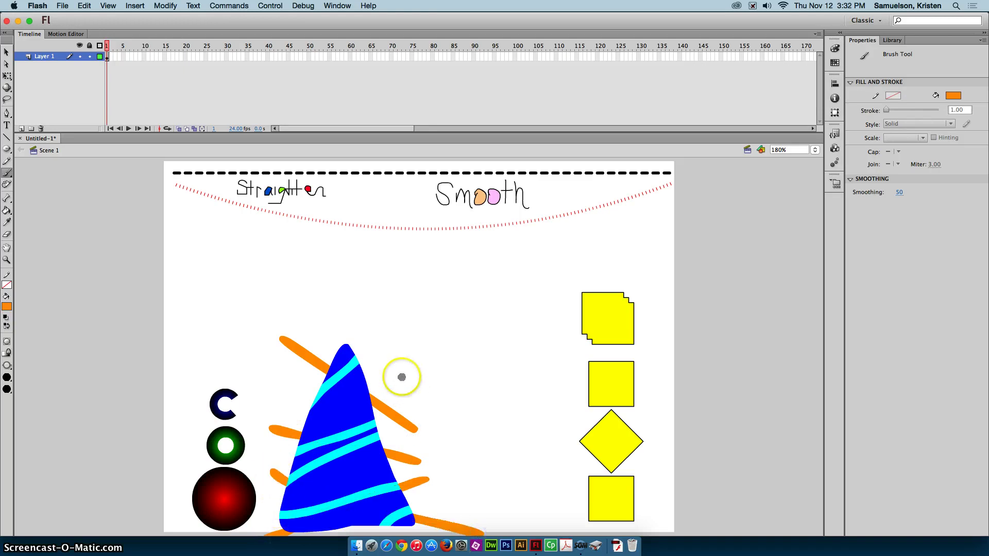
drag(298, 443, 242, 476)
mouse_move(305, 351)
mouse_down()
mouse_move(282, 339)
mouse_move(315, 405)
mouse_up()
drag(384, 451, 481, 530)
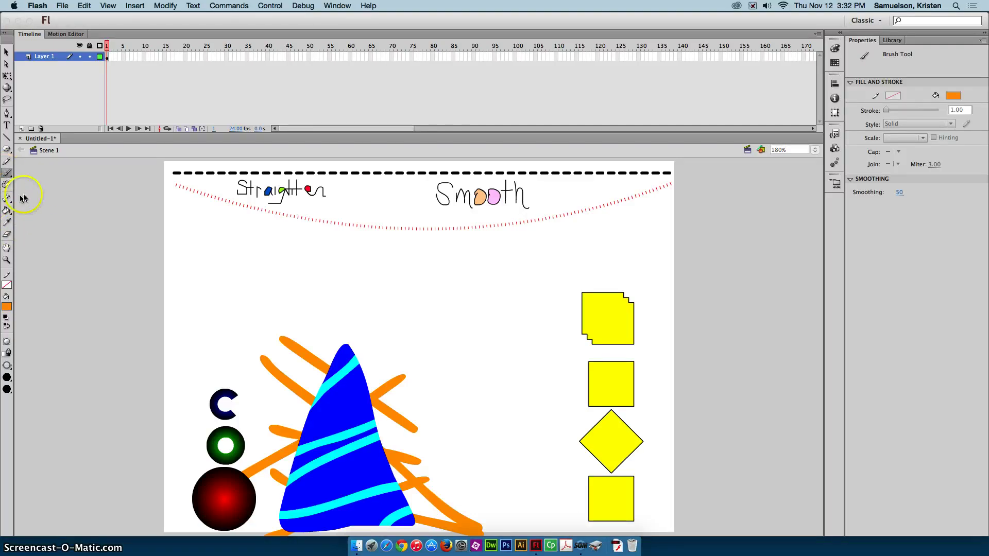
Set up the PolyStar tool with object drawing on, bright green #00FF33 stroke, teal green fill and a stroke size of 2.
click(18, 153)
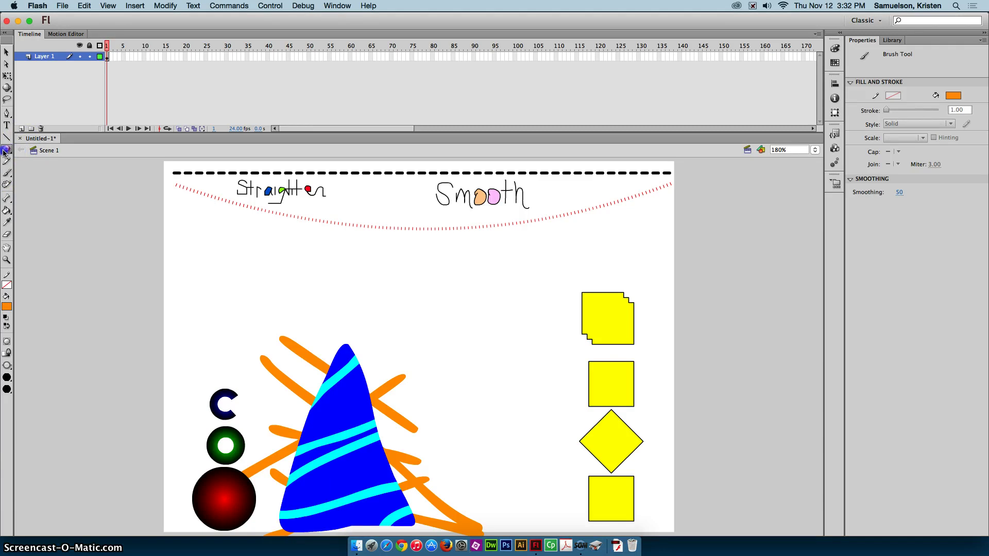
drag(3, 152, 55, 194)
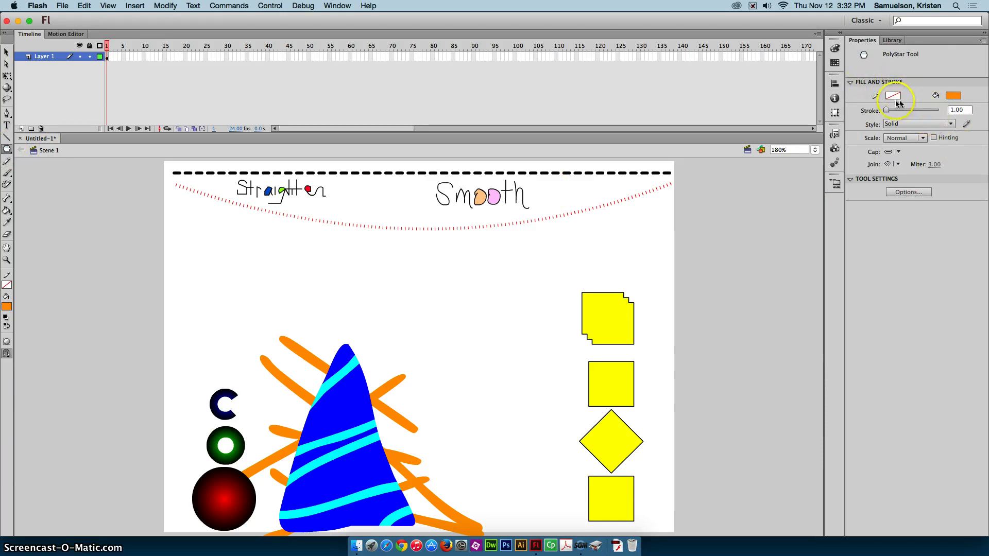
click(6, 342)
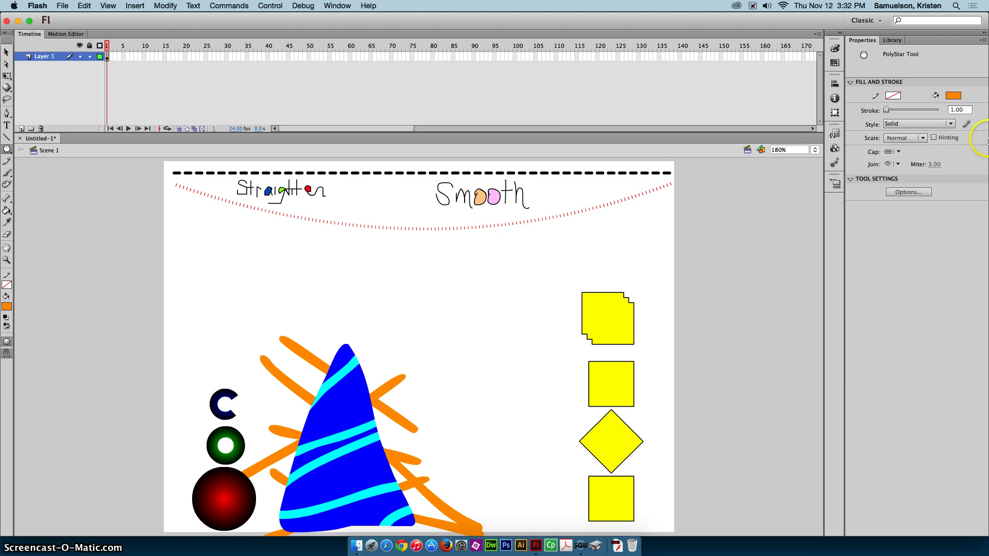
click(894, 96)
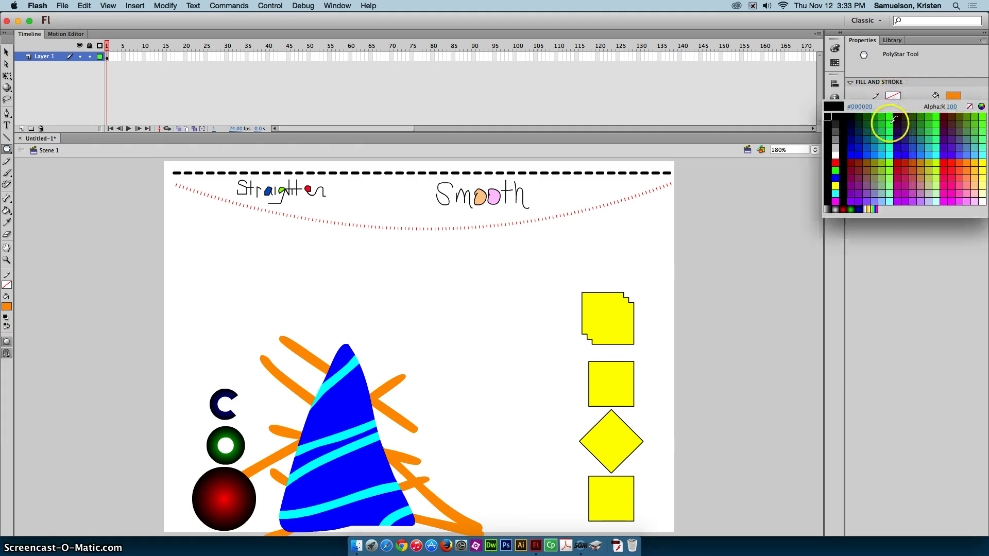
click(890, 125)
click(953, 95)
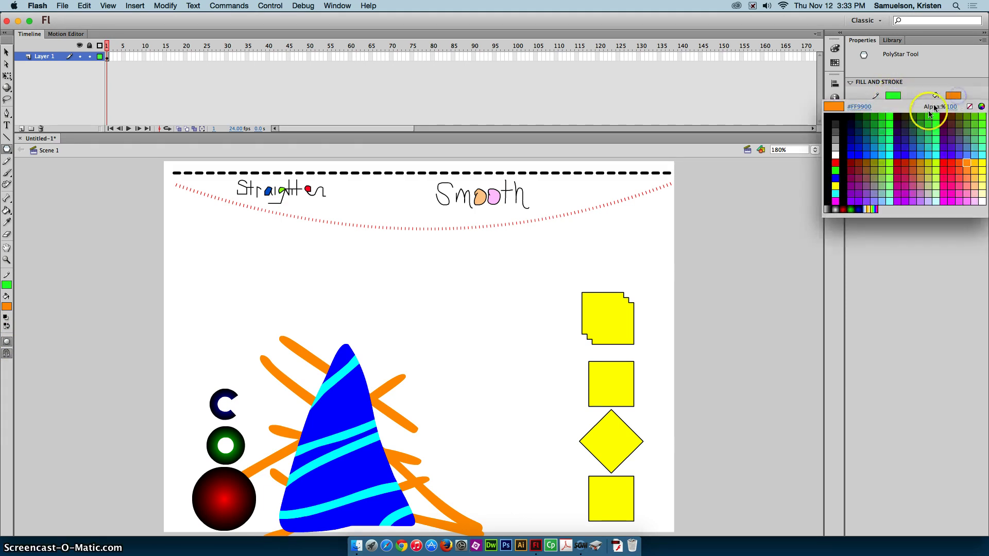
click(881, 143)
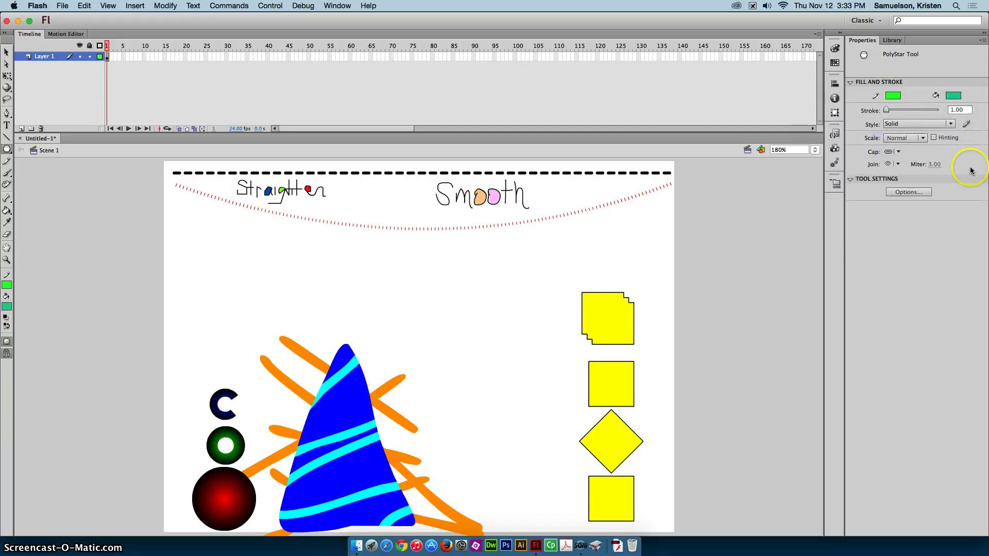
click(886, 111)
click(960, 110)
text(2)
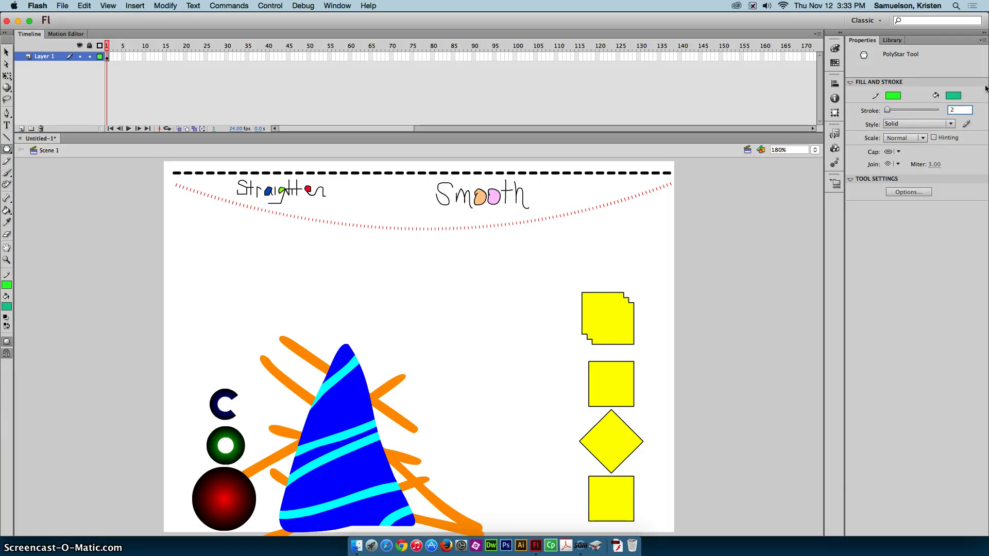
Keep the polygon style with 5 sides, draw a pentagon about 82 px wide and 79 px high below "Straighten", and deselect it.
click(909, 193)
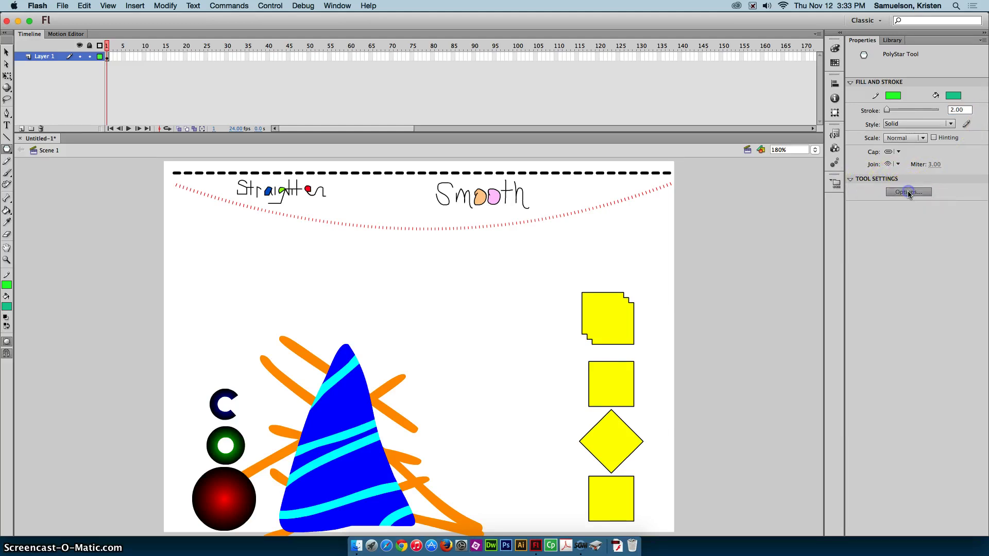
click(515, 261)
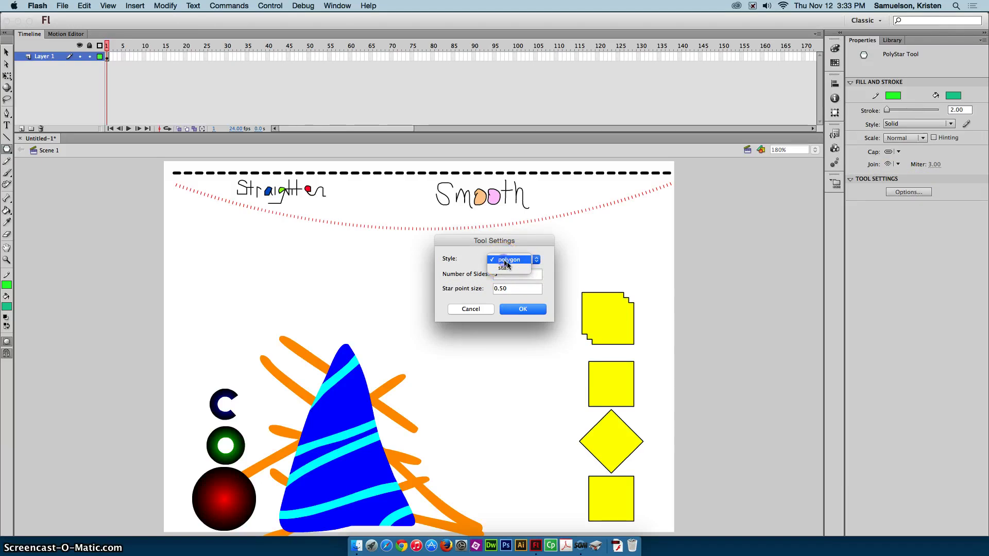
click(518, 310)
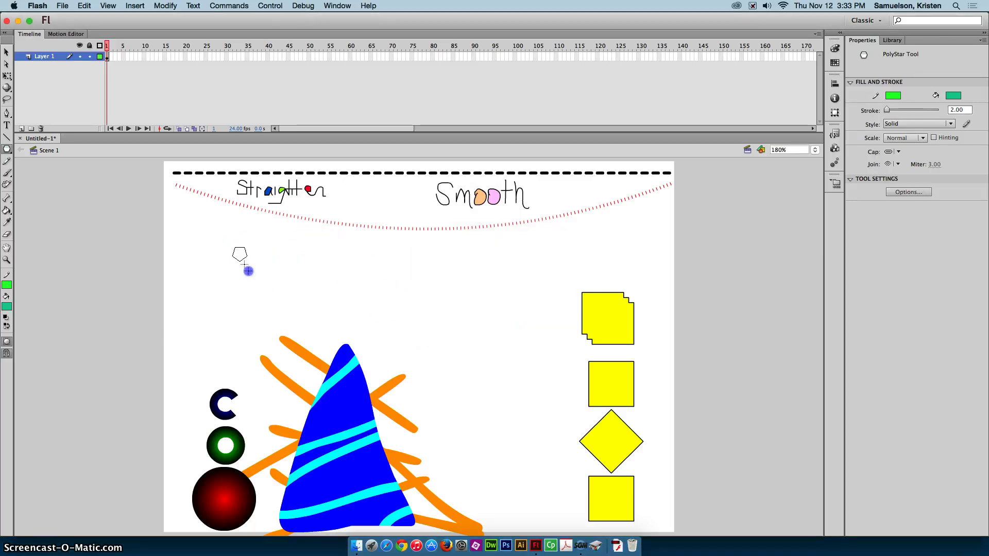
drag(241, 253, 262, 287)
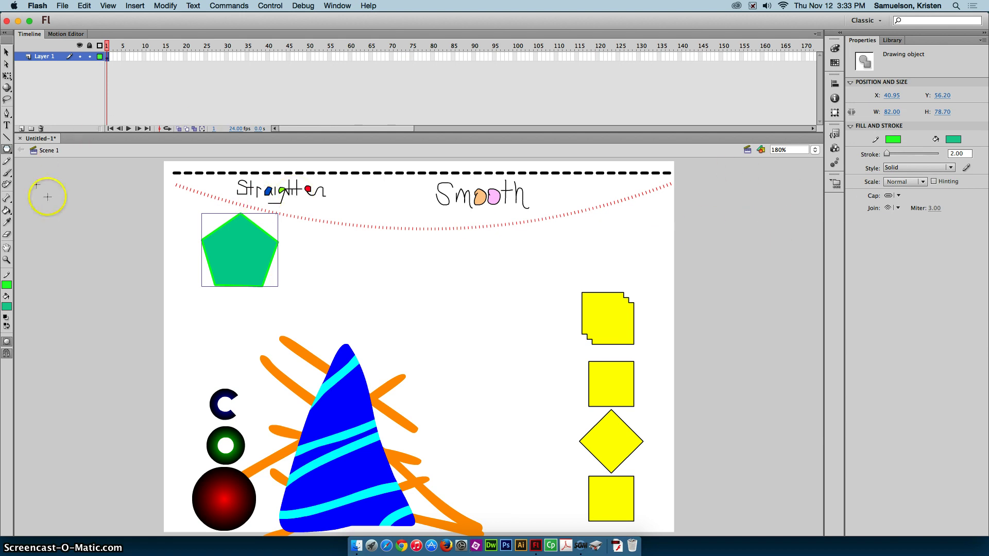
click(194, 161)
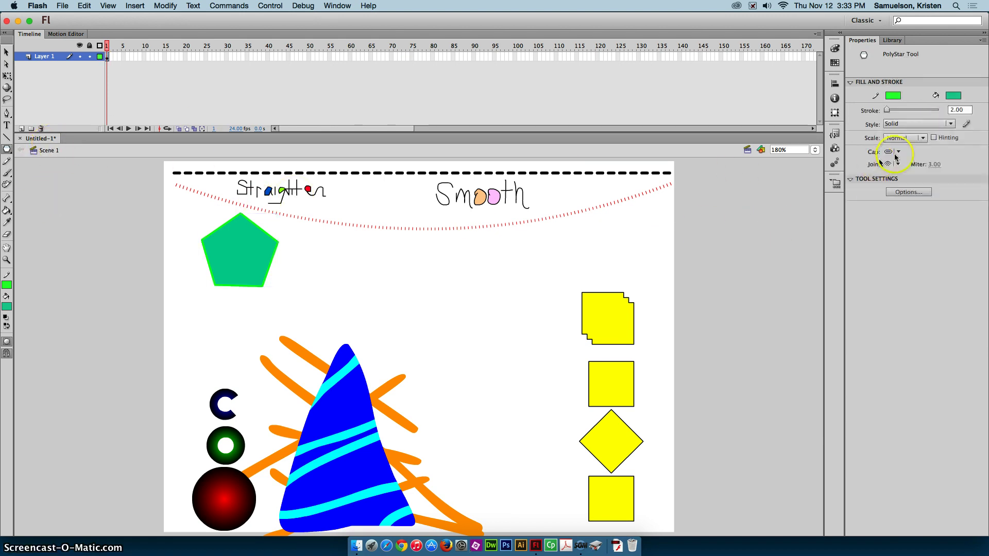
Change the PolyStar tool's shape style from polygon to star.
click(911, 192)
click(518, 260)
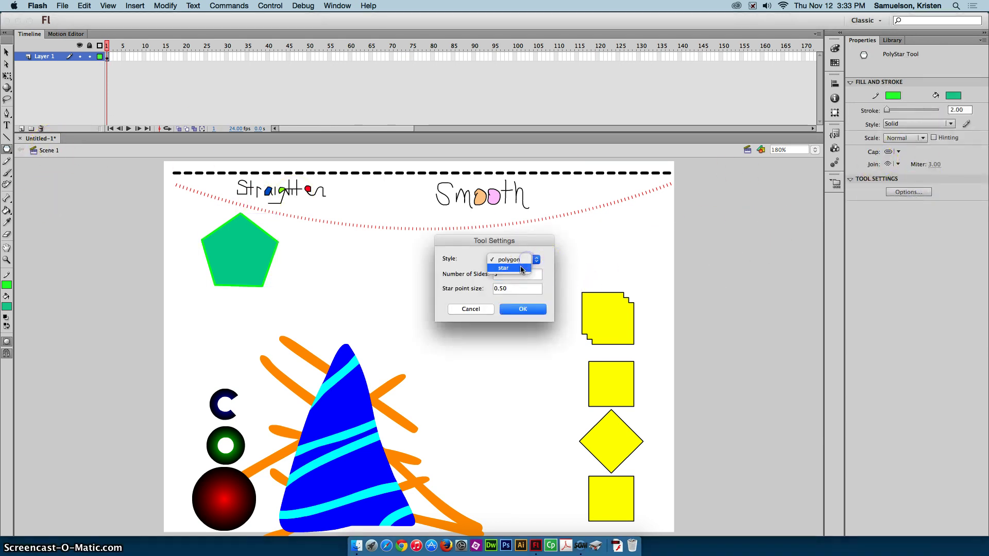
click(520, 269)
click(522, 309)
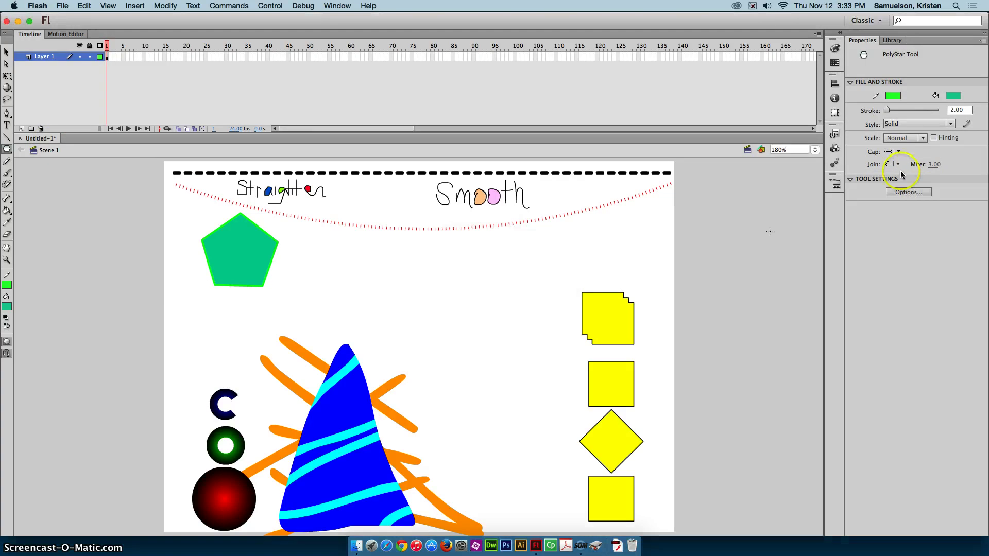
Set the PolyStar fill to light red and its stroke to a darker red.
click(953, 95)
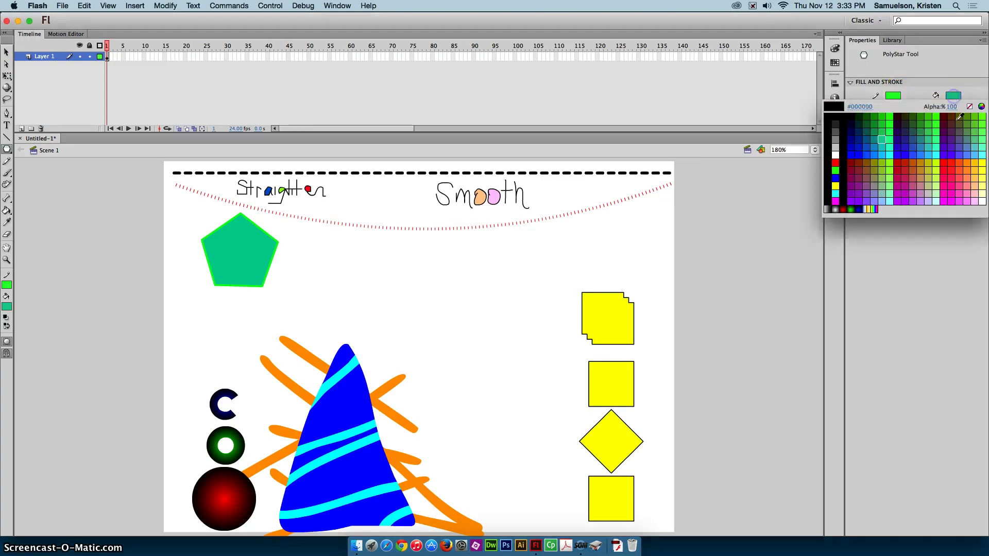
click(972, 182)
click(953, 95)
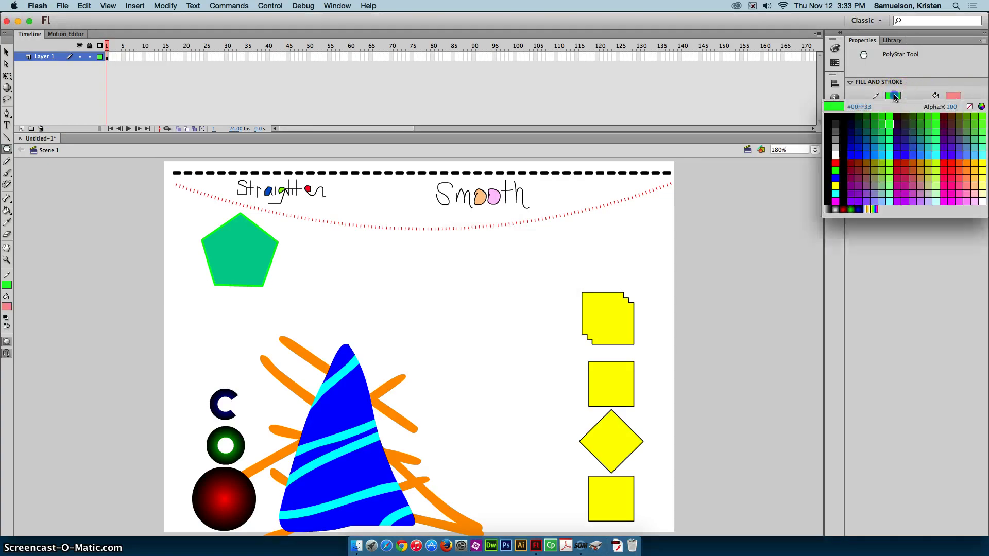
click(959, 174)
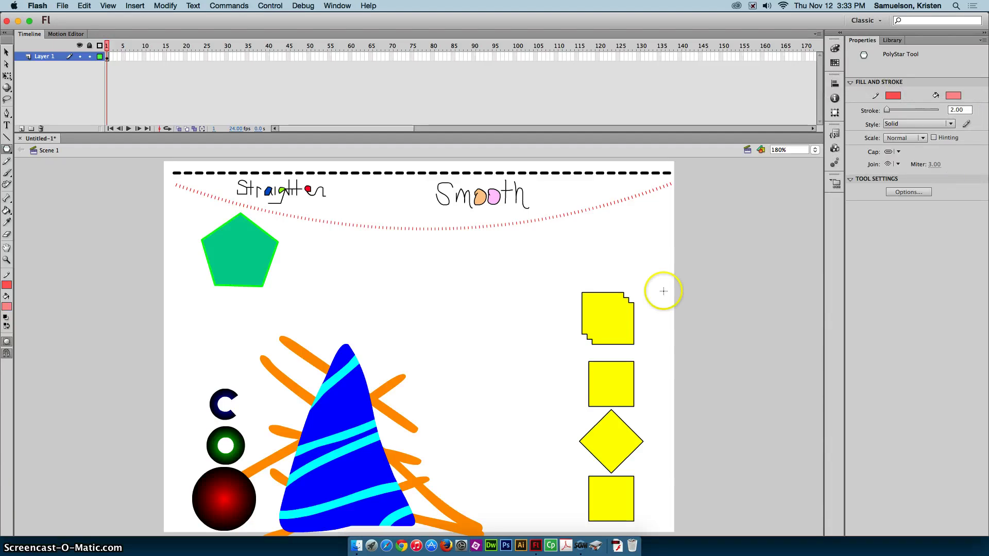
Draw a five-pointed star about 113 px wide and 112 px high below "Smooth", move it closer to the yellow shapes, and deselect it.
drag(486, 273, 523, 309)
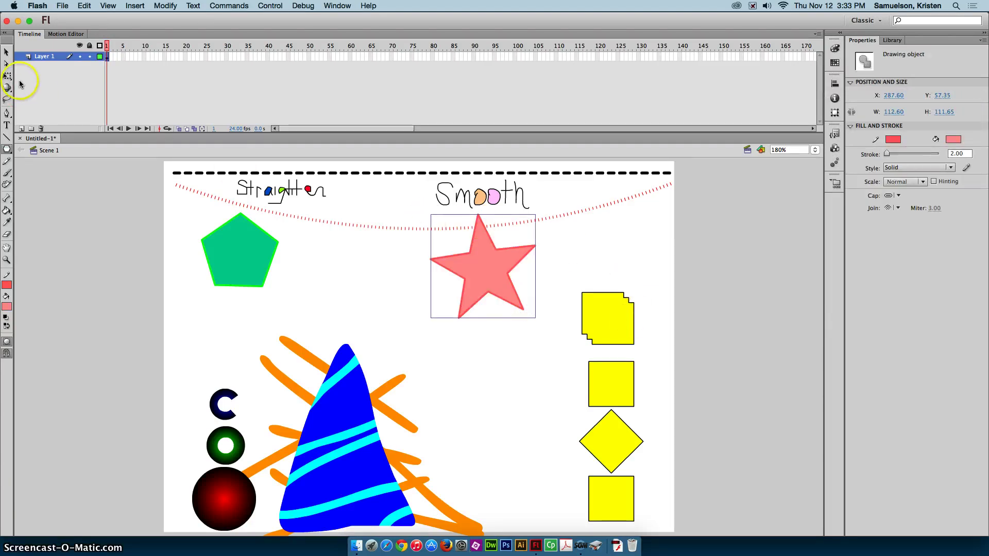
click(6, 52)
drag(479, 265, 521, 284)
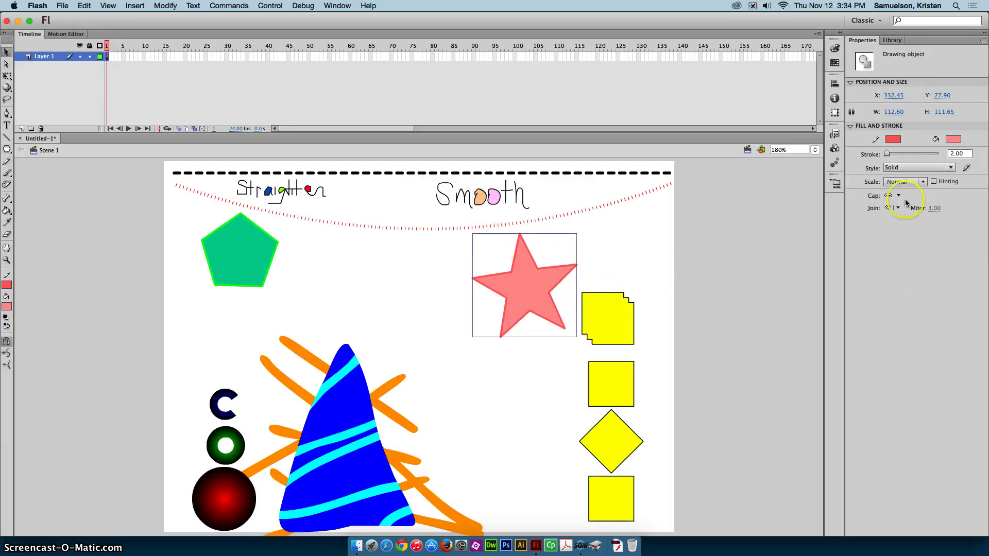
click(732, 171)
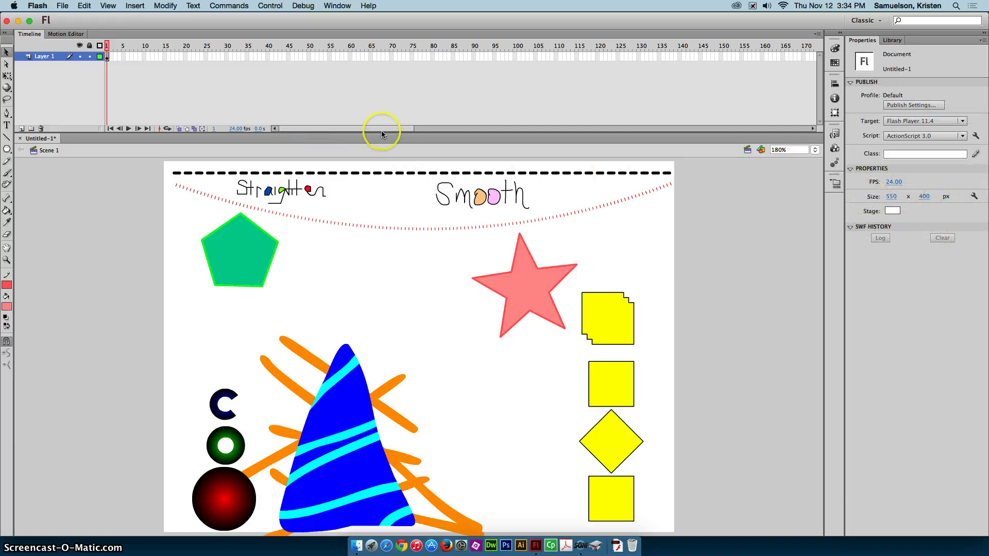
Set the star's number of sides to 10 in the PolyStar tool settings, keeping the star point size at 0.50.
click(7, 149)
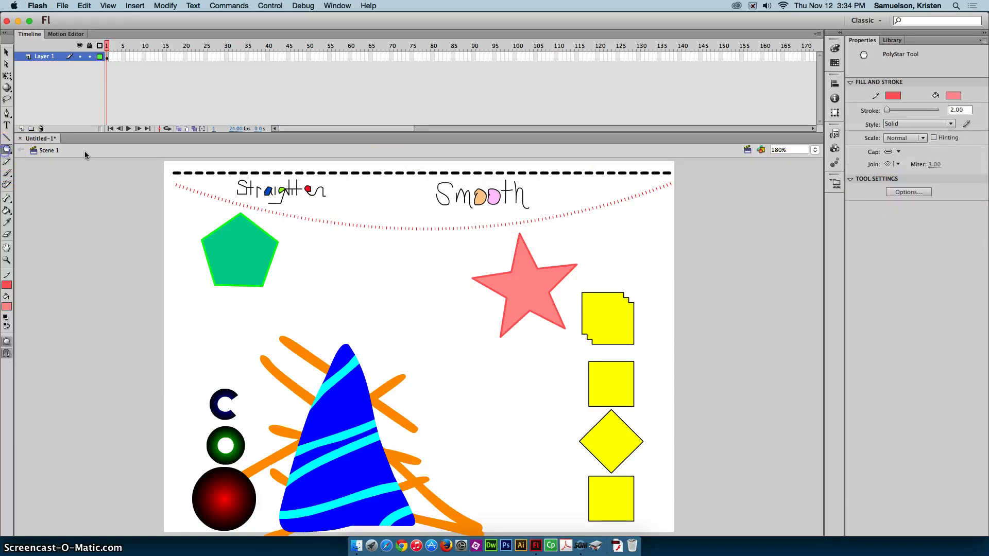
click(907, 192)
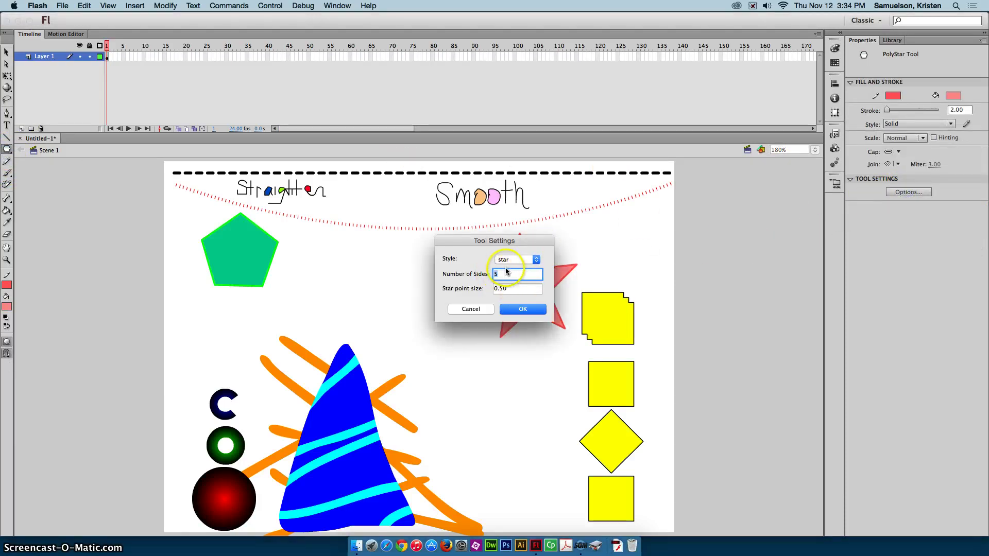
text(1)
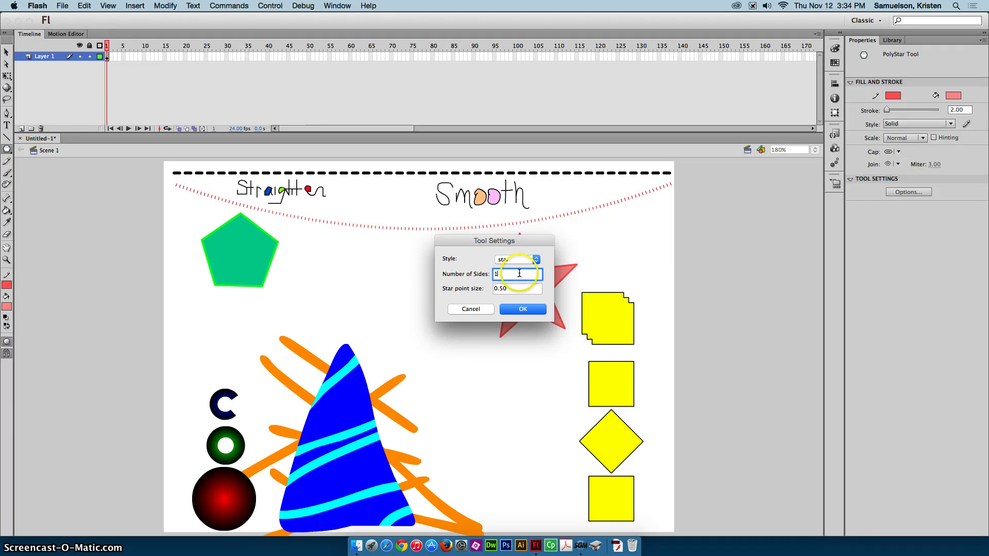
text(0)
click(513, 288)
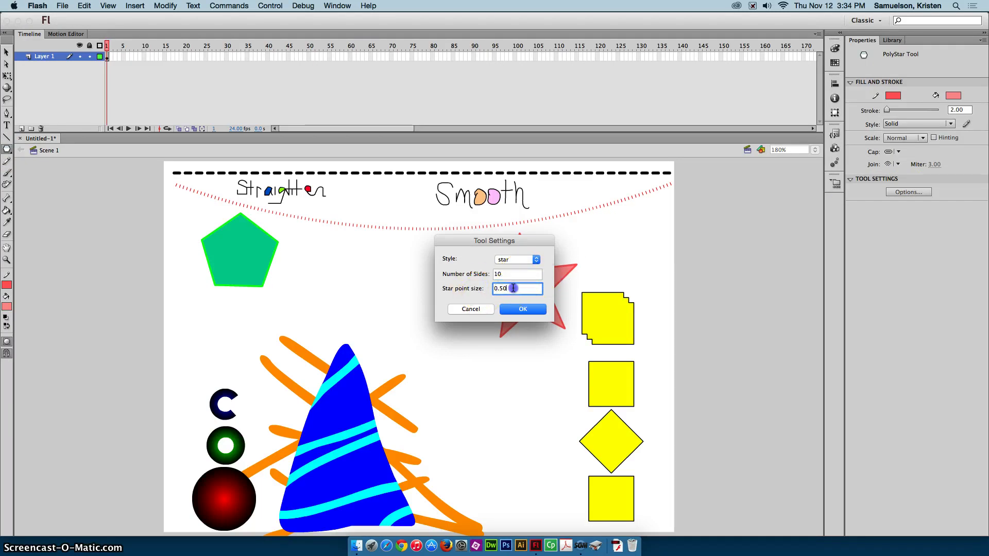
click(522, 309)
Draw a ten-pointed star about 139 px wide and 134 px high, and place it between the pentagon and the five-pointed star.
drag(342, 272, 392, 315)
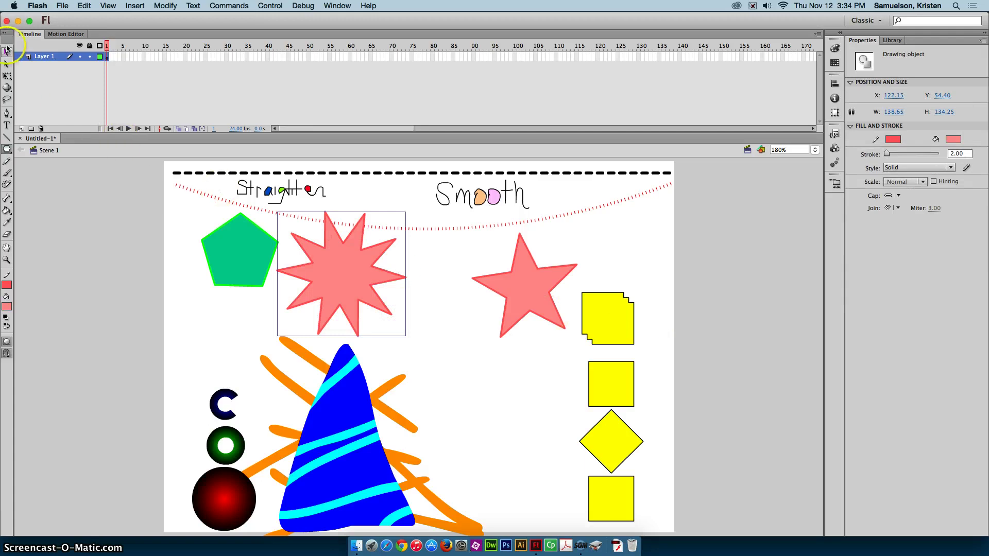
click(7, 50)
drag(311, 265, 358, 287)
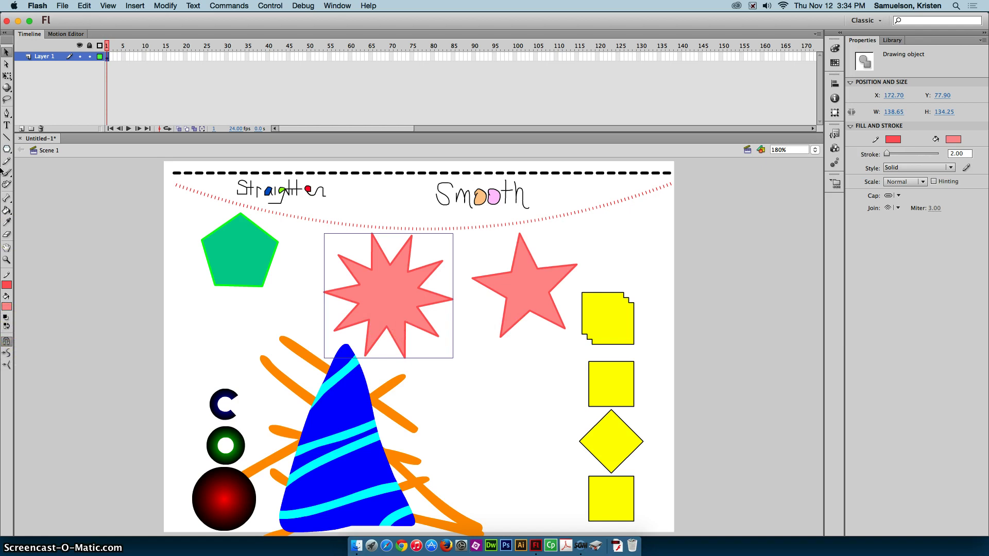
click(7, 151)
Start saving the document as a Flash CS6 file, naming it with 1, the author's surname and drawing_tools, joined by underscores.
click(63, 5)
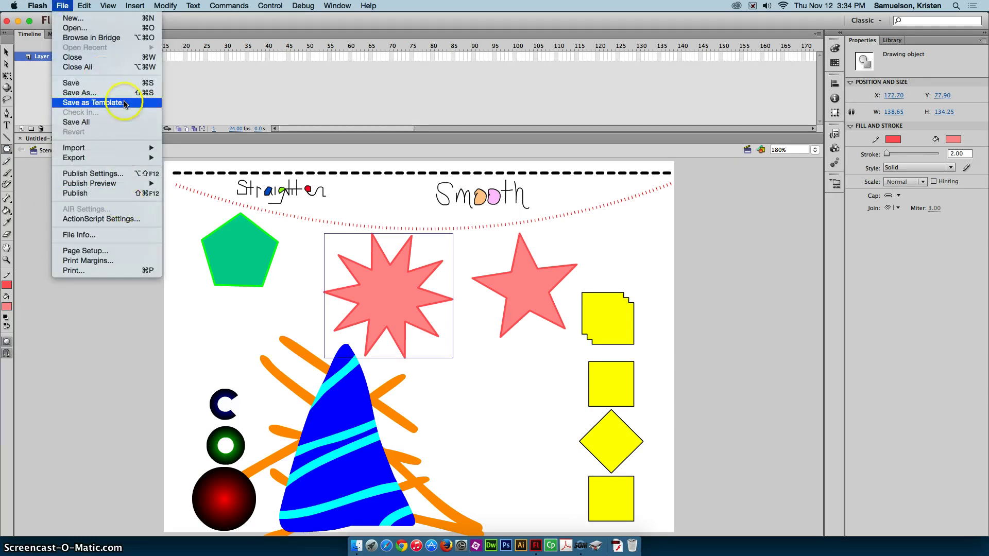
click(90, 93)
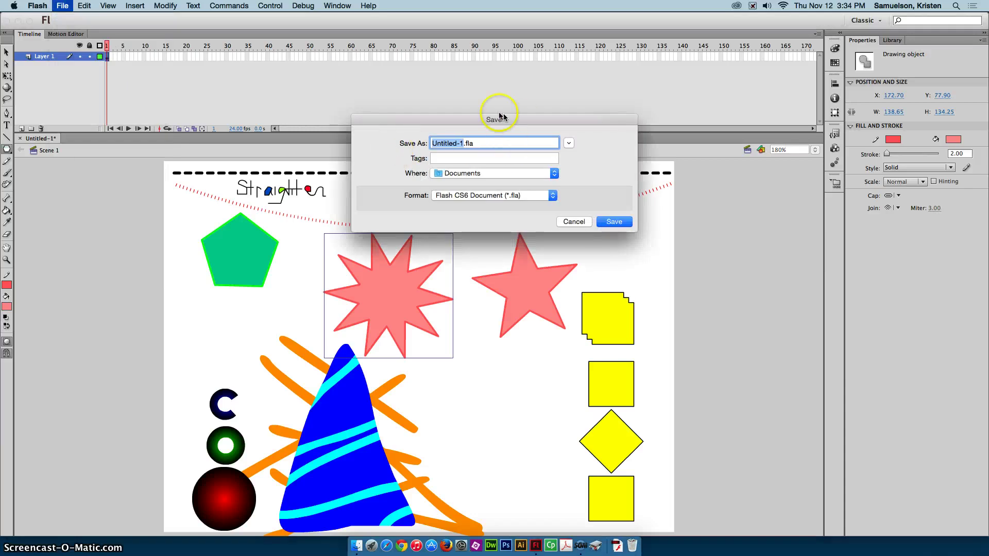
text(1)
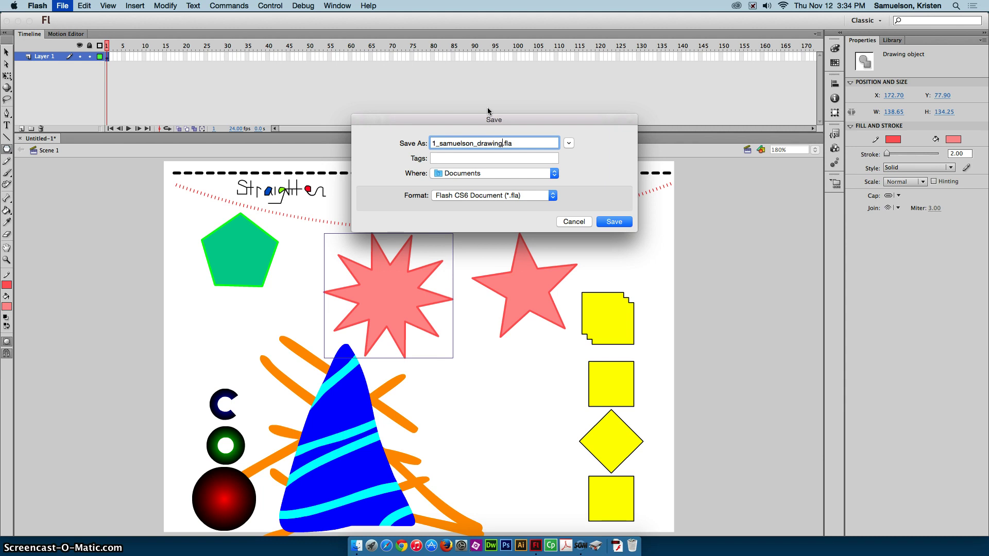
text(_samuelson_drawing_tools)
click(456, 104)
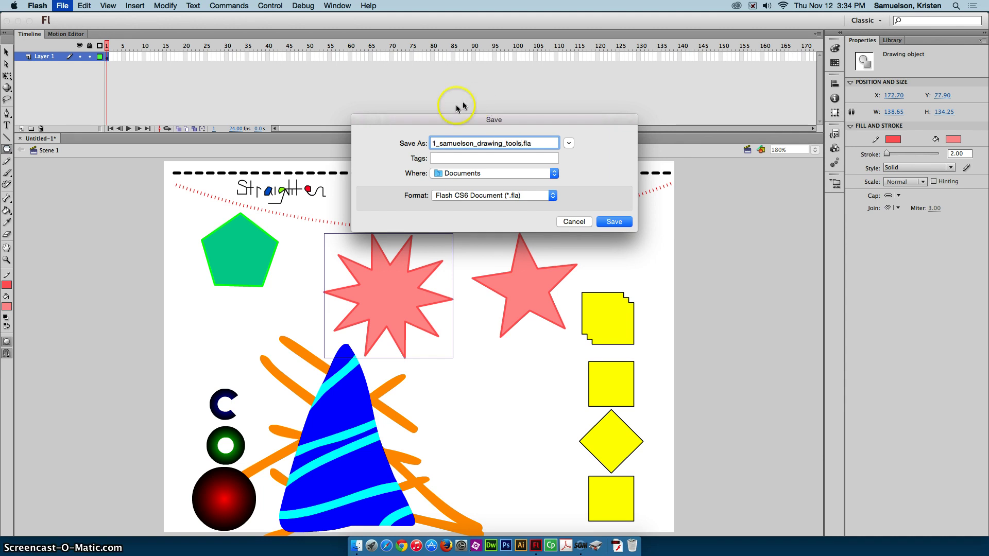
Expand the save dialog and set the save location to the my_work_2015-16 folder within the personal folder on the Desktop.
click(568, 143)
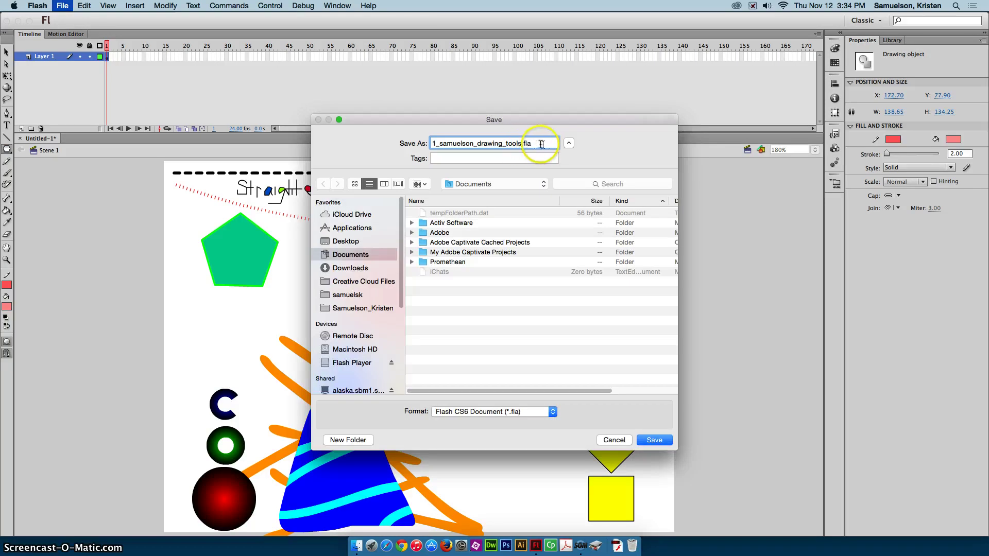
click(346, 241)
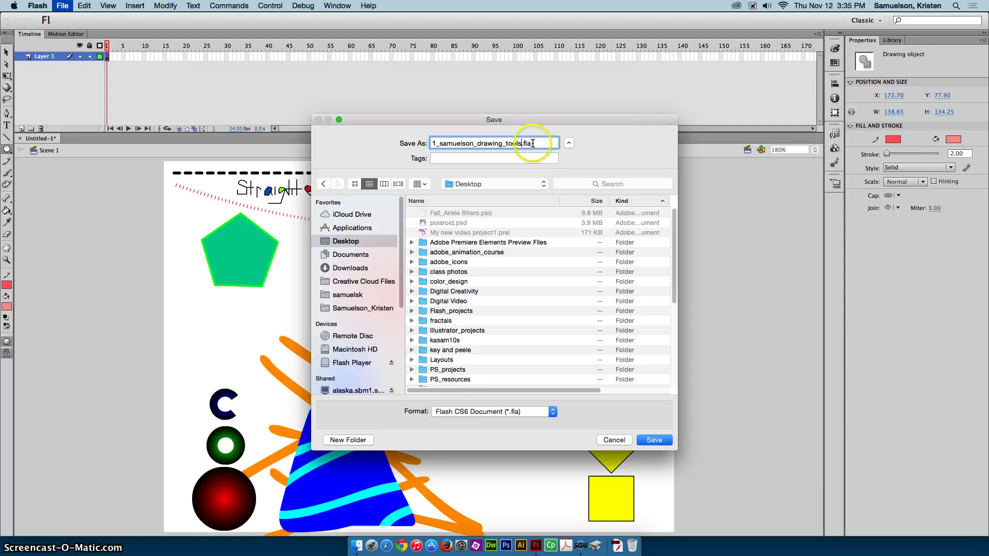
double_click(459, 340)
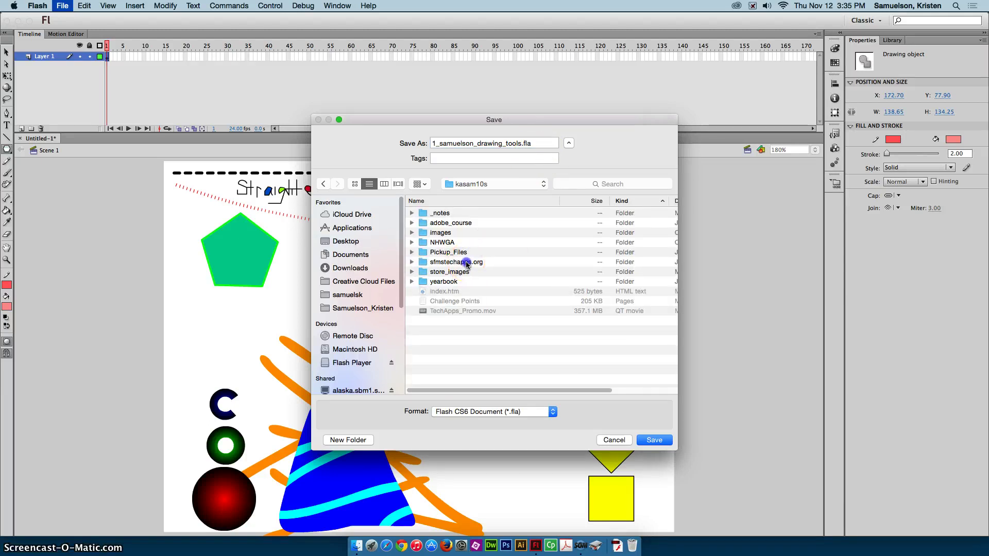
double_click(466, 262)
double_click(466, 330)
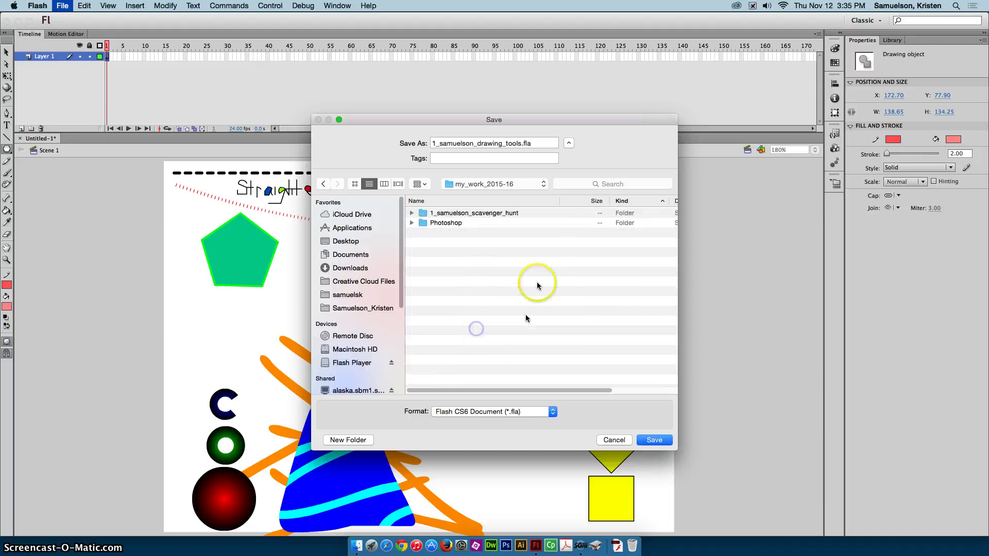
Create a new folder named flash in my_work_2015-16 and save the document in it.
click(360, 441)
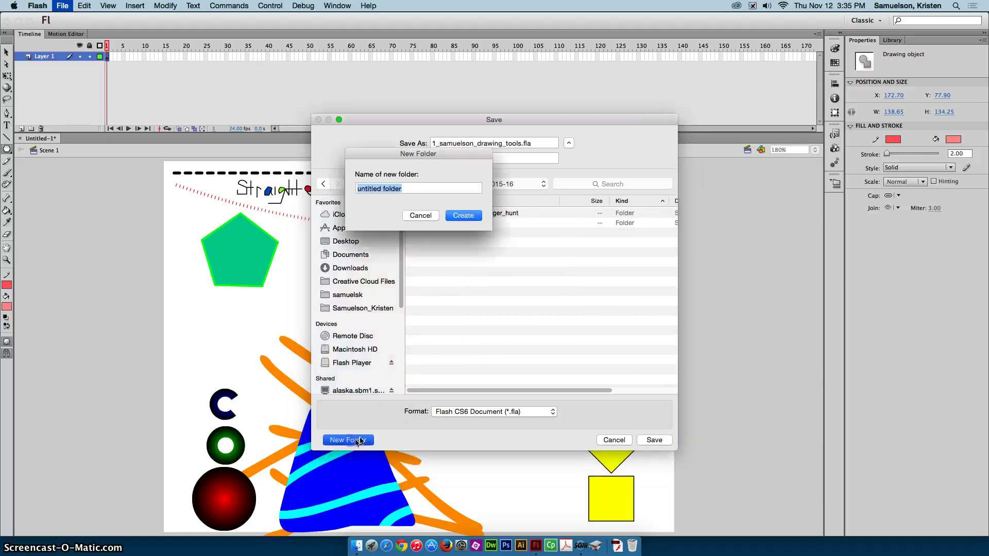
text(flash)
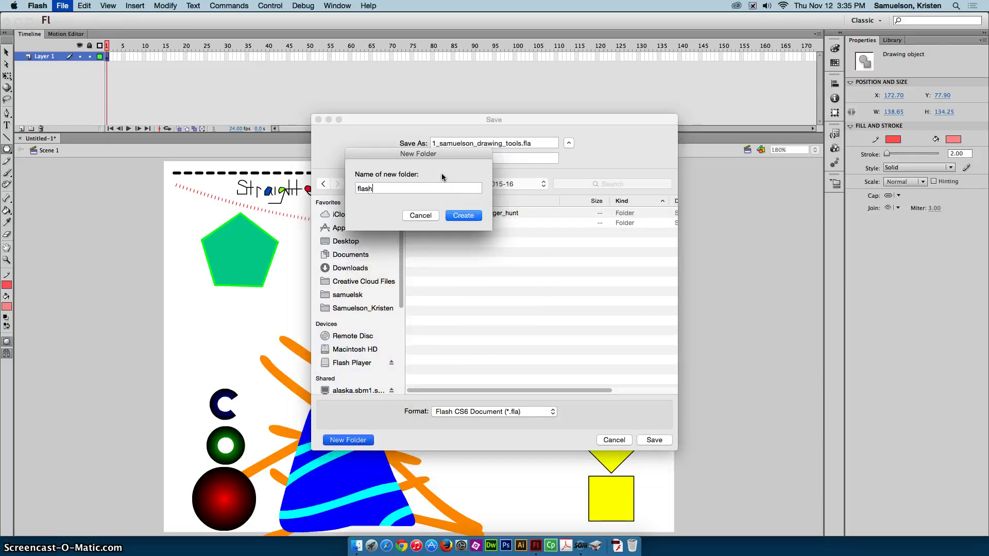
key(Return)
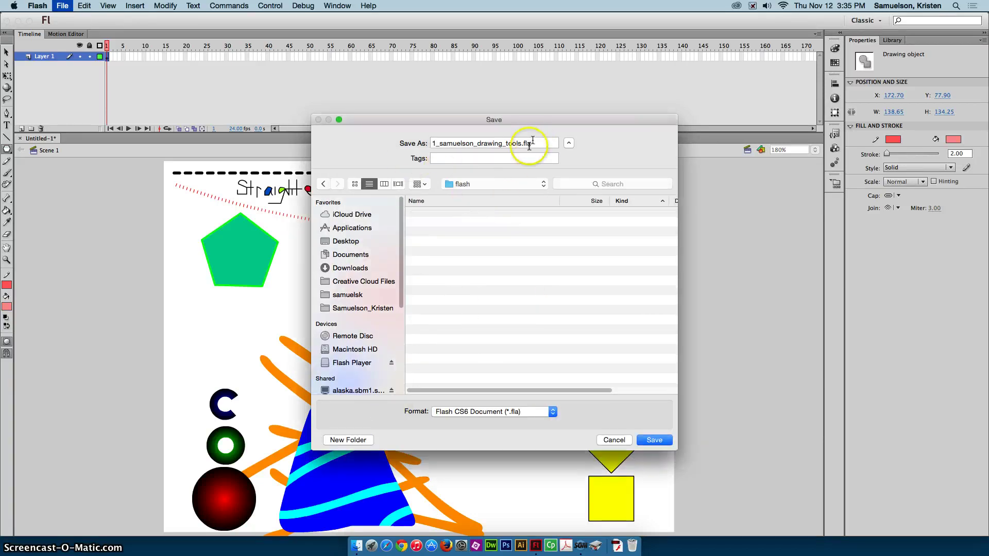
click(656, 441)
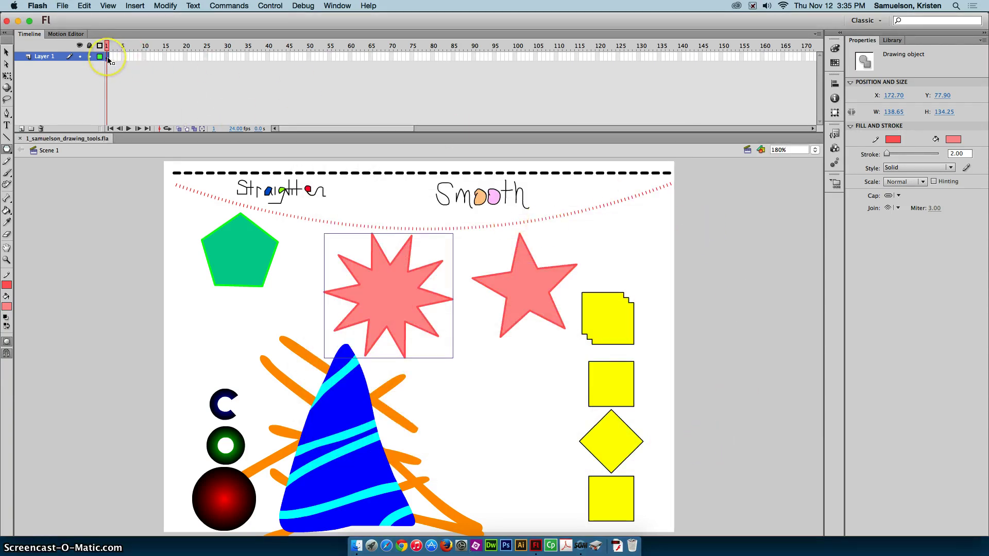
Export the drawing as a JPEG image to the flash folder, keeping the suggested file name and the default JPEG export settings.
click(62, 7)
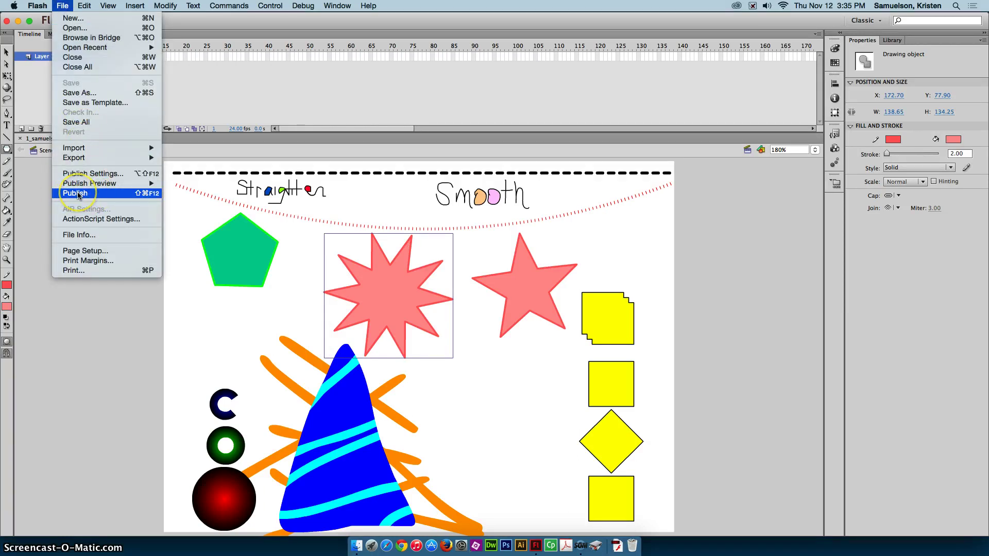
click(81, 159)
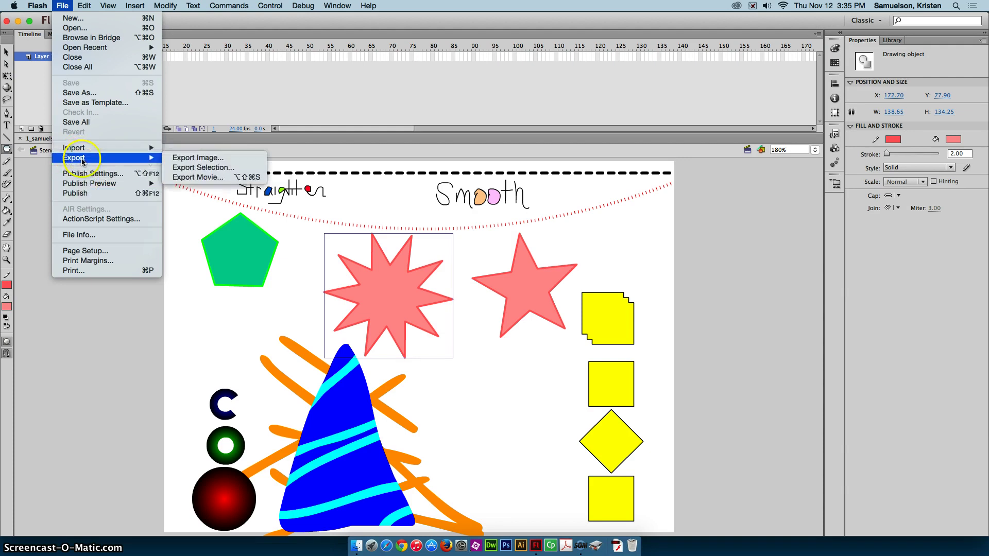
click(215, 160)
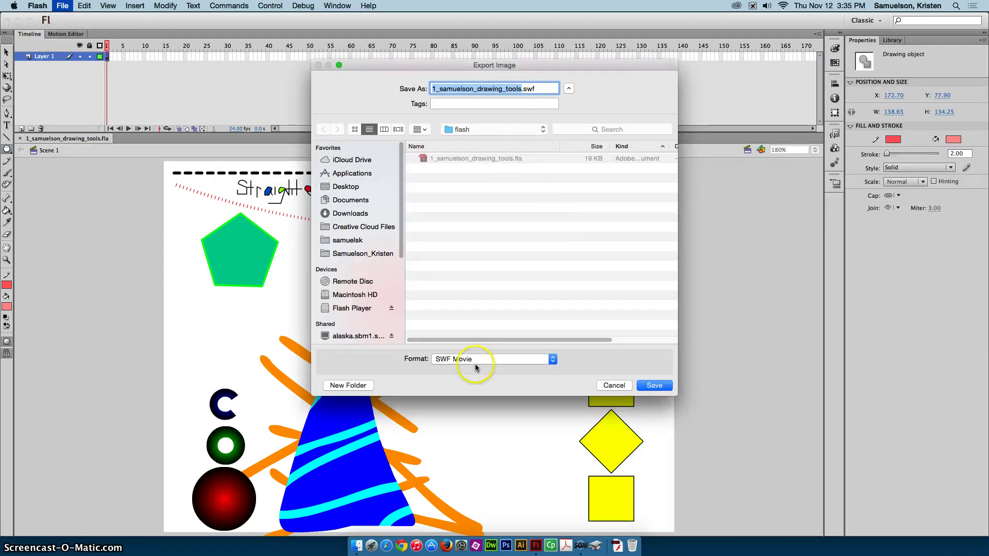
click(441, 359)
click(462, 369)
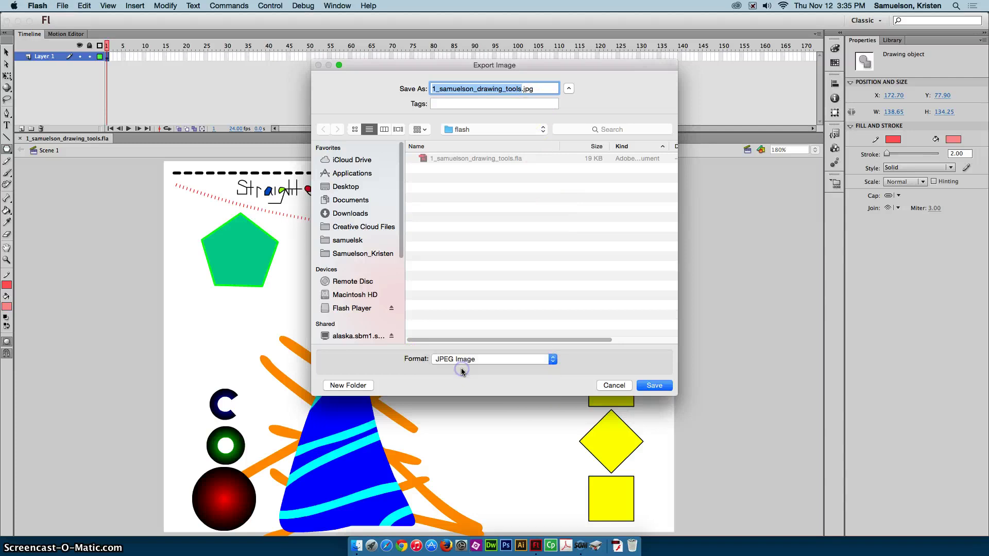
click(654, 387)
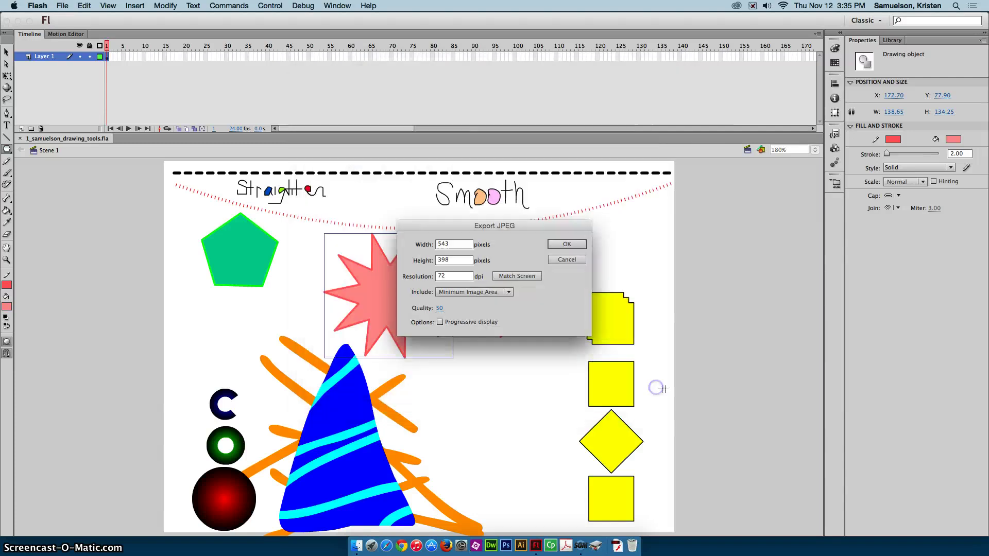
click(570, 245)
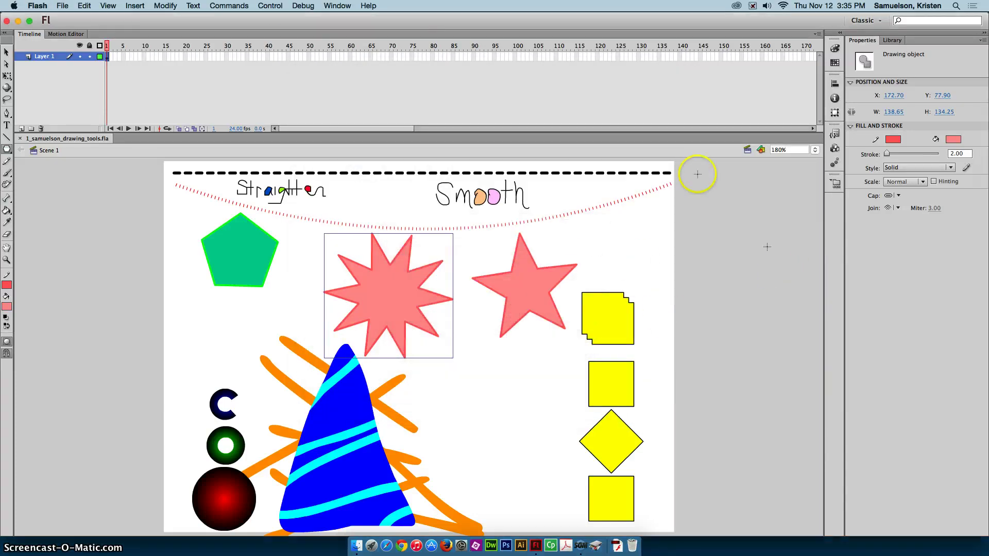